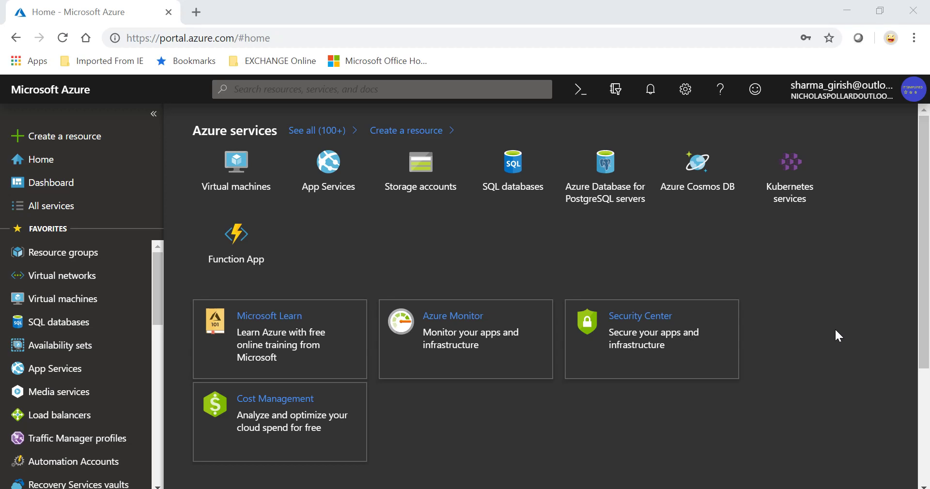
Step: Open the Azure Marketplace's New resource blade from Create a resource
click(103, 143)
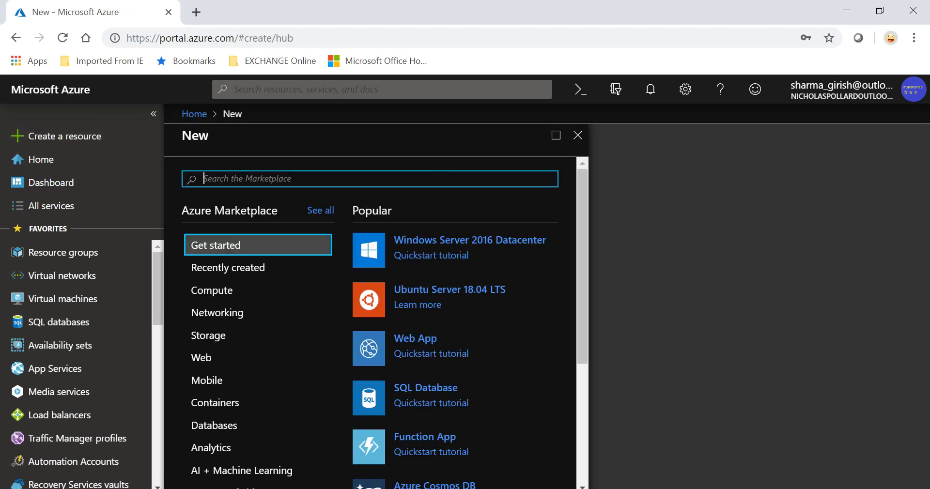
Step: Search the Marketplace for 'vcc' and start creating the VCC for Service Providers VM
text(vcc)
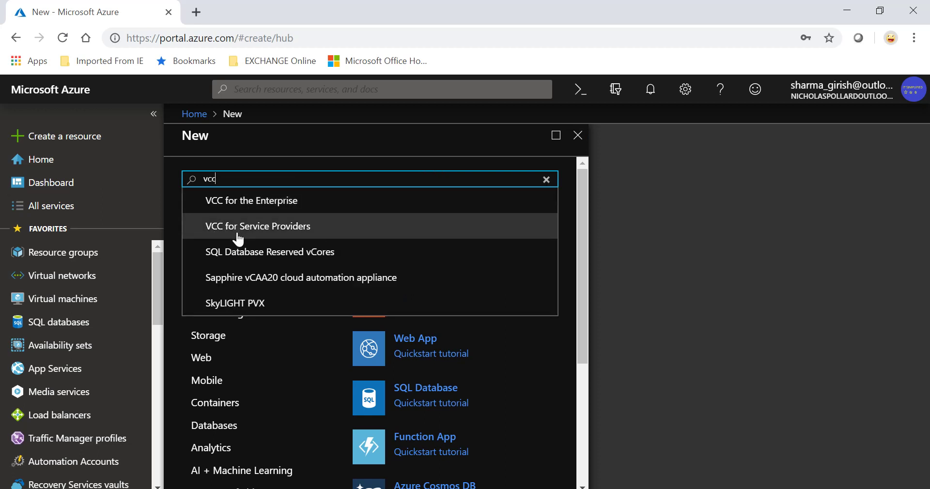
click(256, 229)
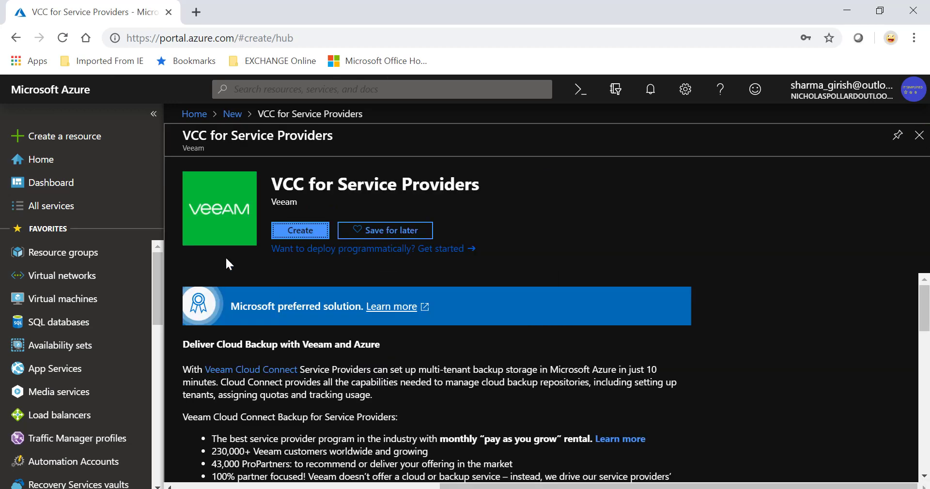
scroll(547, 377, down, 1)
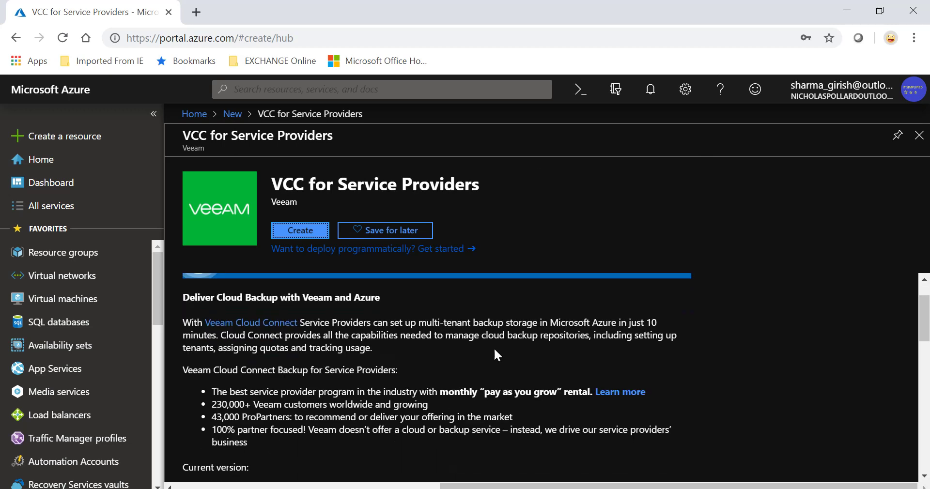
click(302, 233)
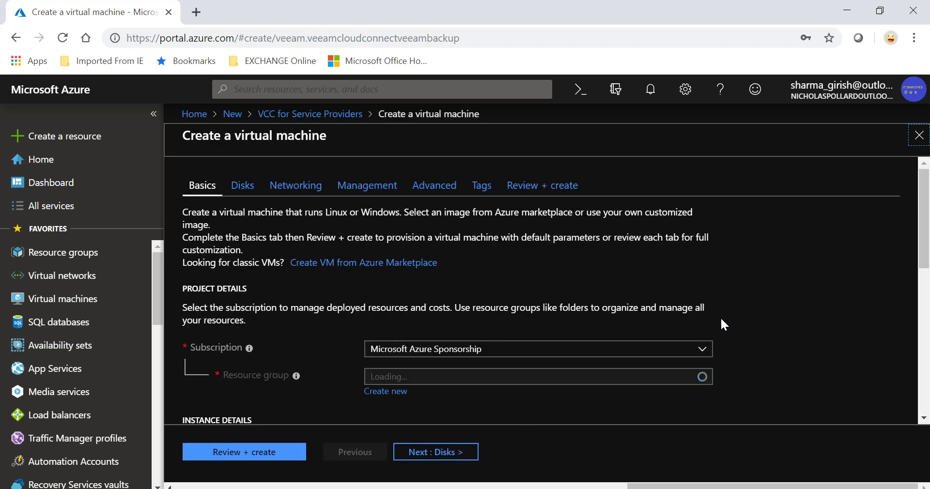
Step: Create a new resource group named RG1 for the Veeam VM
scroll(720, 317, down, 1)
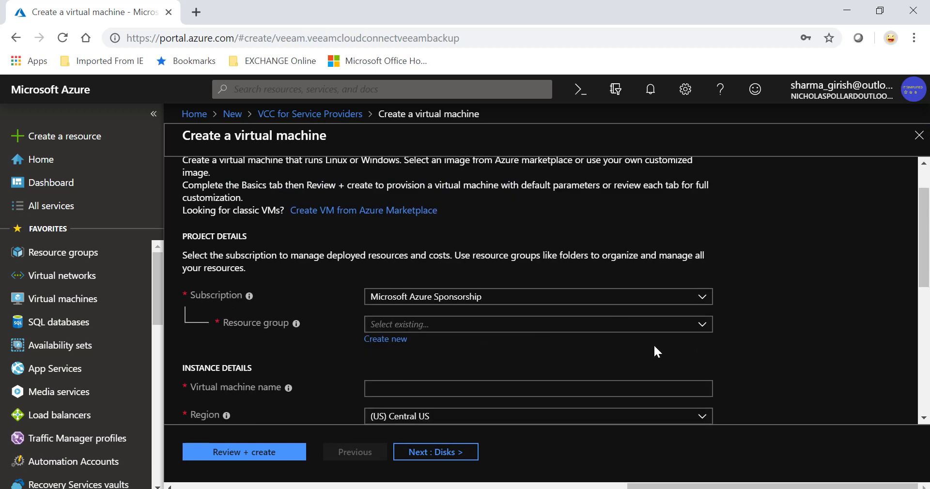
click(396, 339)
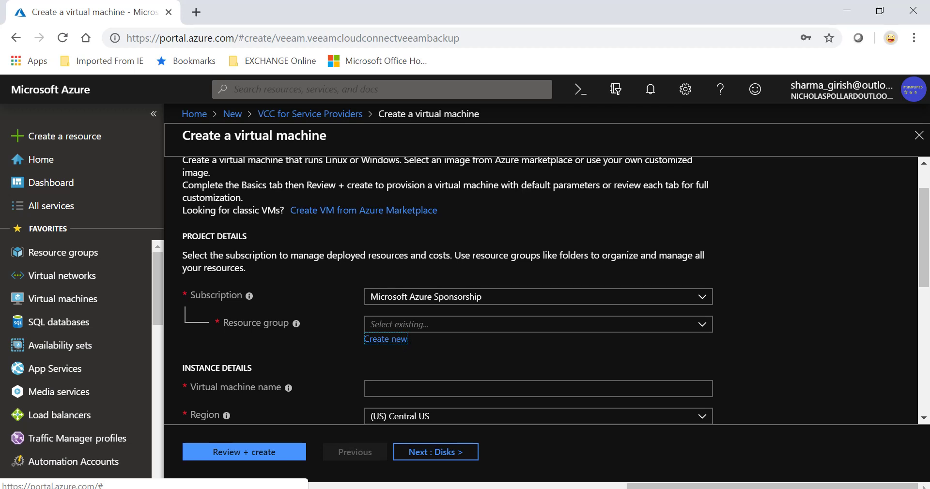
click(395, 345)
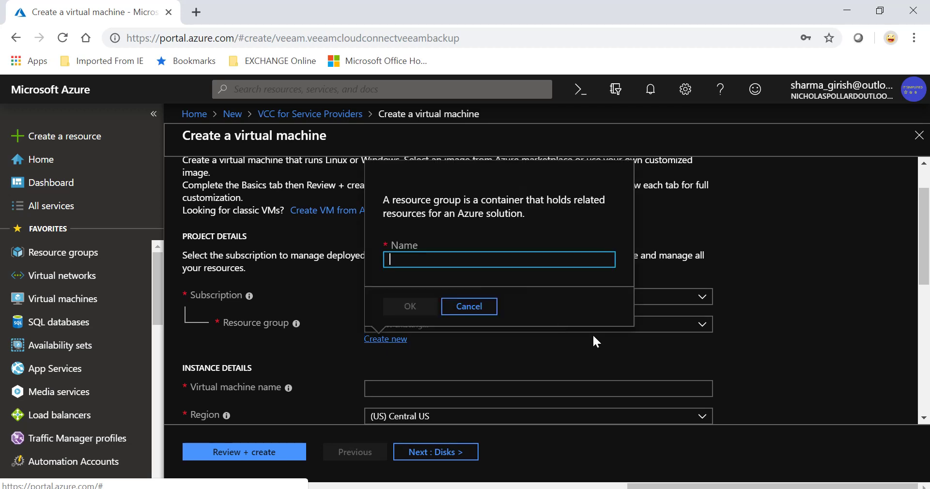
text(RG)
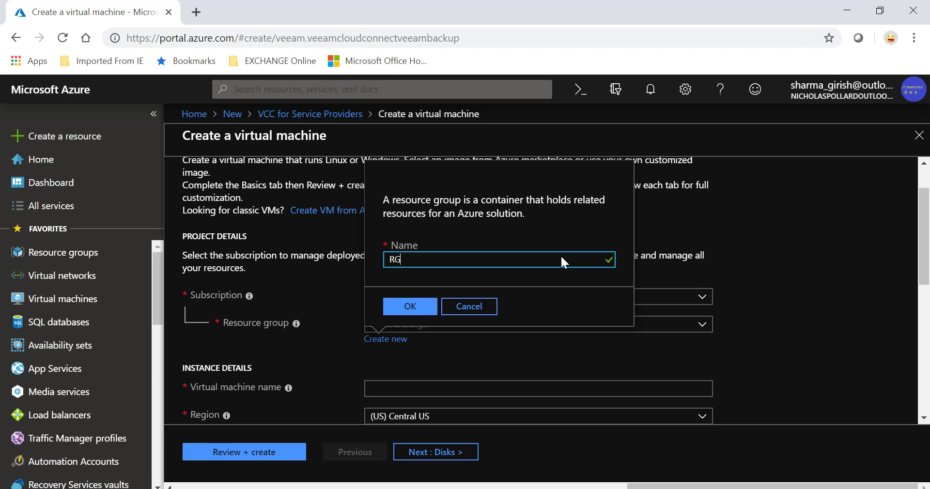
text(-V)
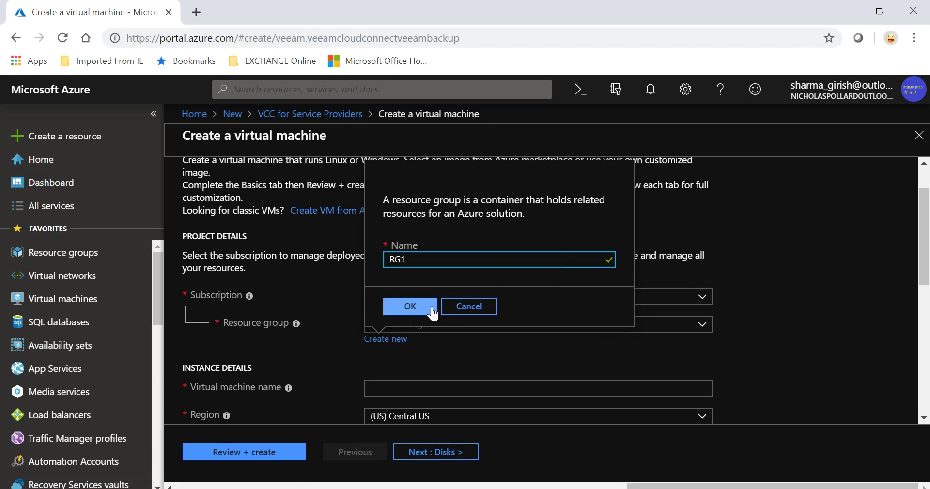
click(432, 310)
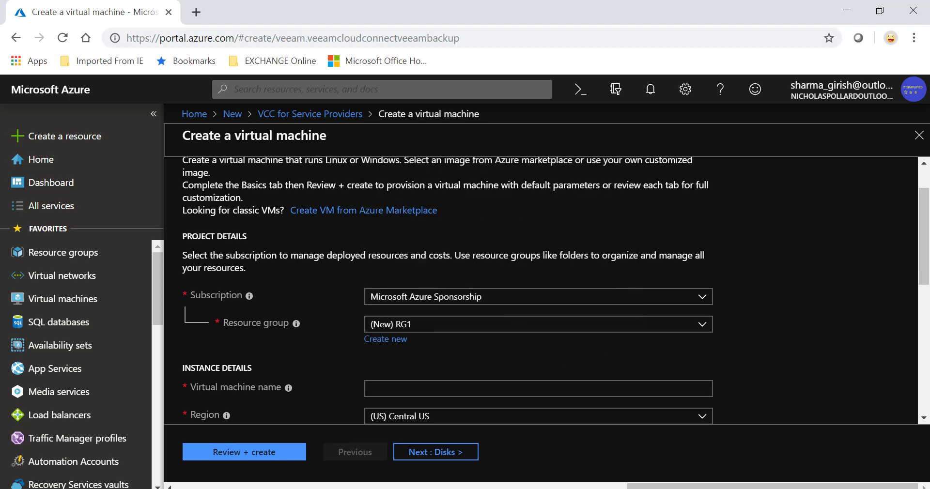
click(537, 388)
Step: Name the virtual machine VCC and set its region to (Canada) Canada Central
text(VCC)
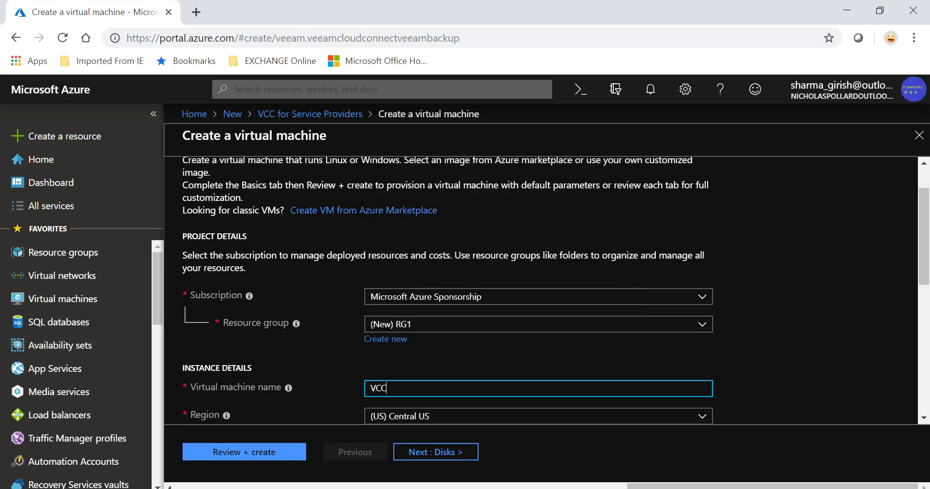
scroll(541, 290, down, 3)
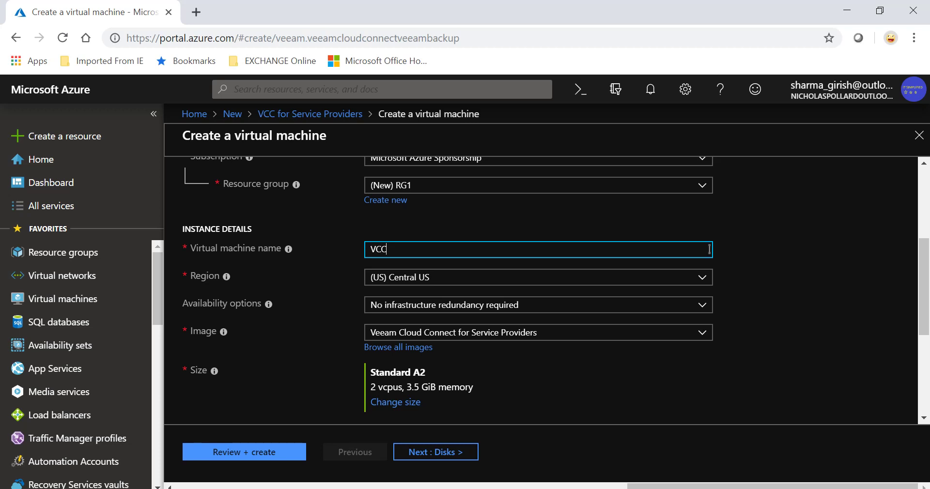
click(533, 277)
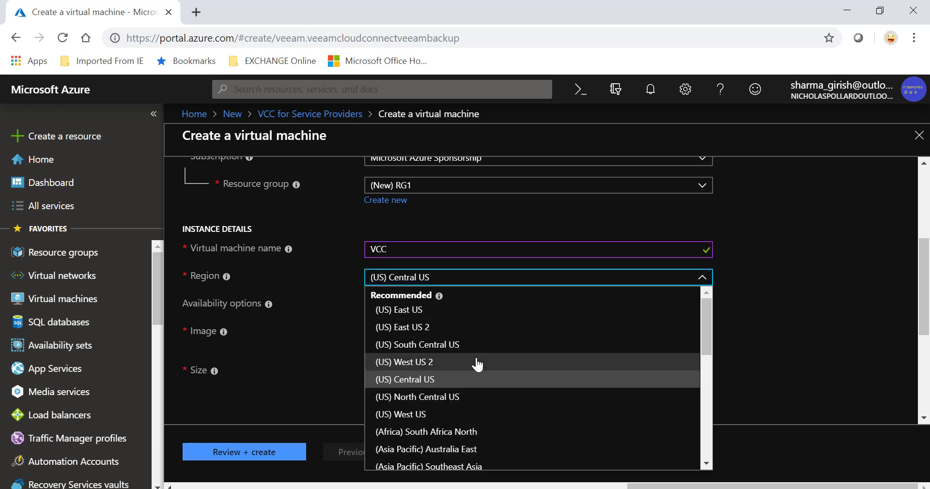
scroll(477, 363, down, 3)
scroll(477, 364, down, 1)
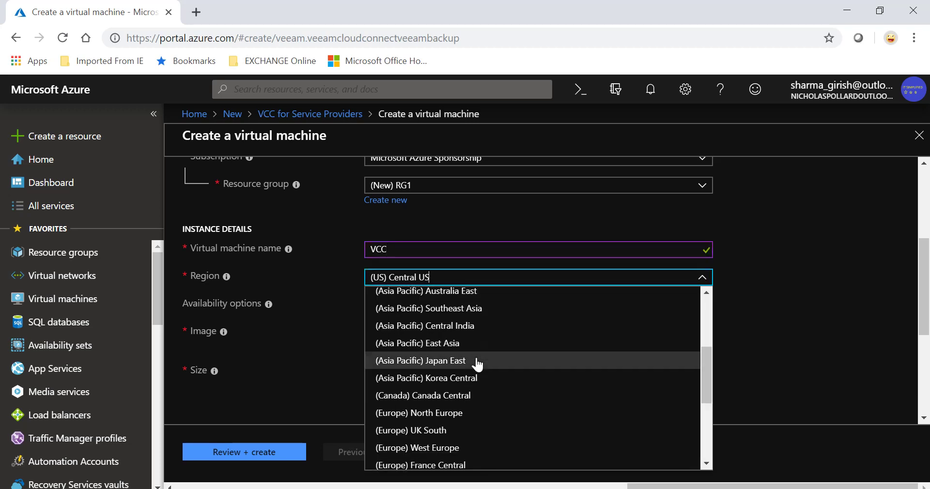
click(444, 398)
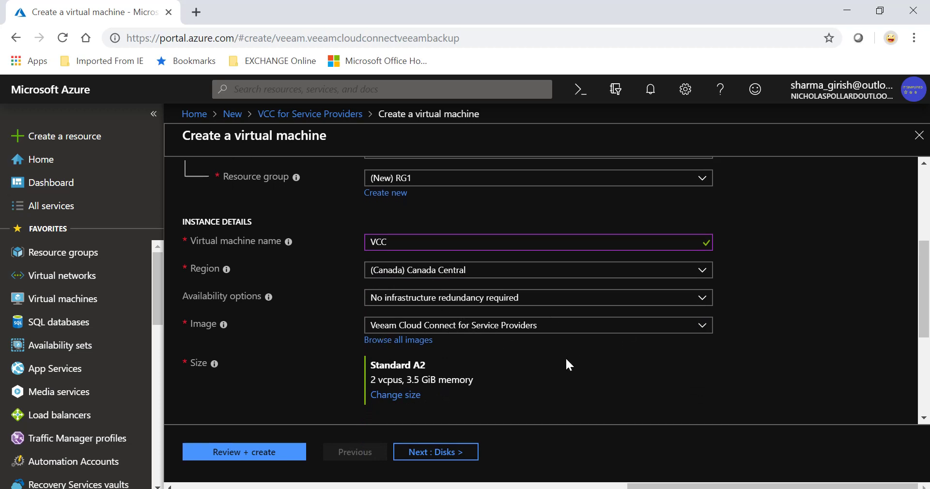
scroll(566, 360, down, 2)
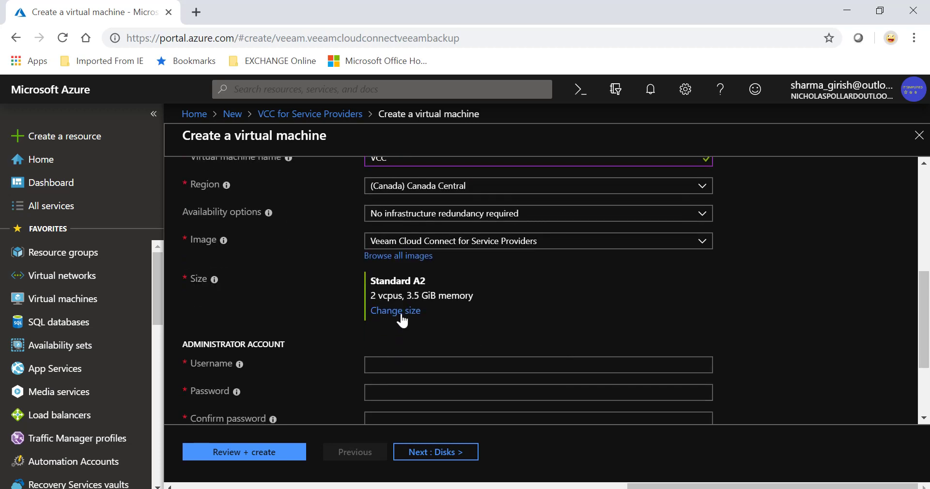
click(401, 315)
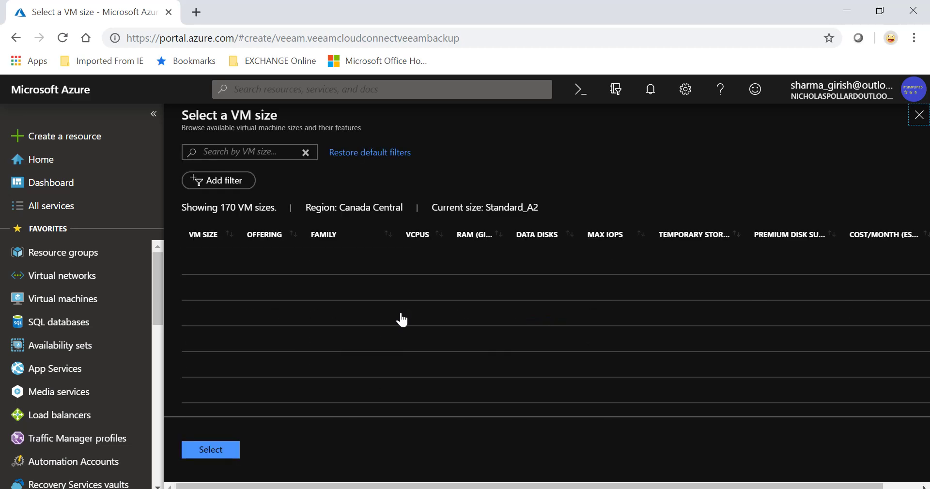
Step: Pick the A4_v2 Standard size from the VM size list
scroll(402, 319, down, 4)
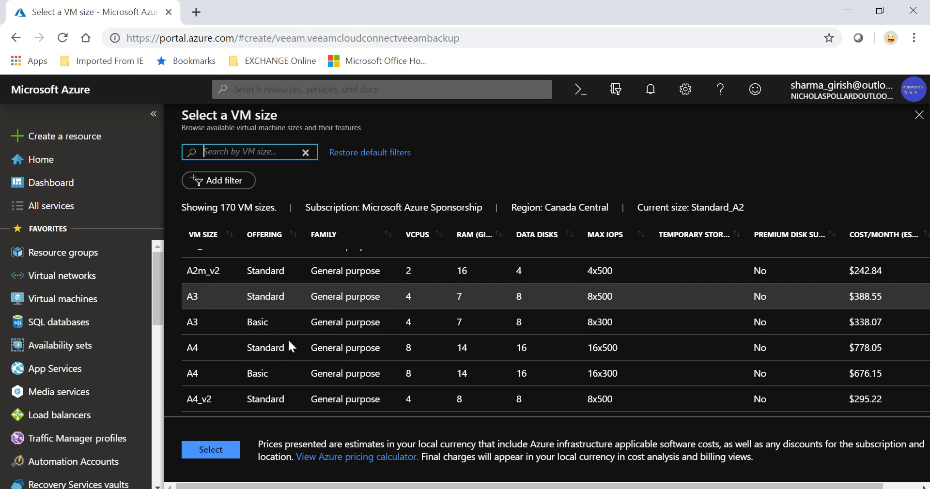
scroll(289, 341, down, 1)
scroll(290, 347, down, 1)
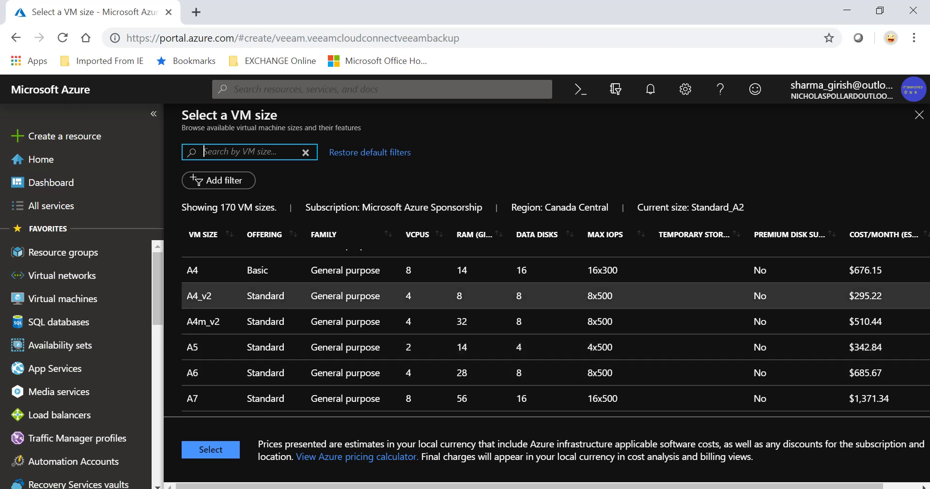
click(207, 450)
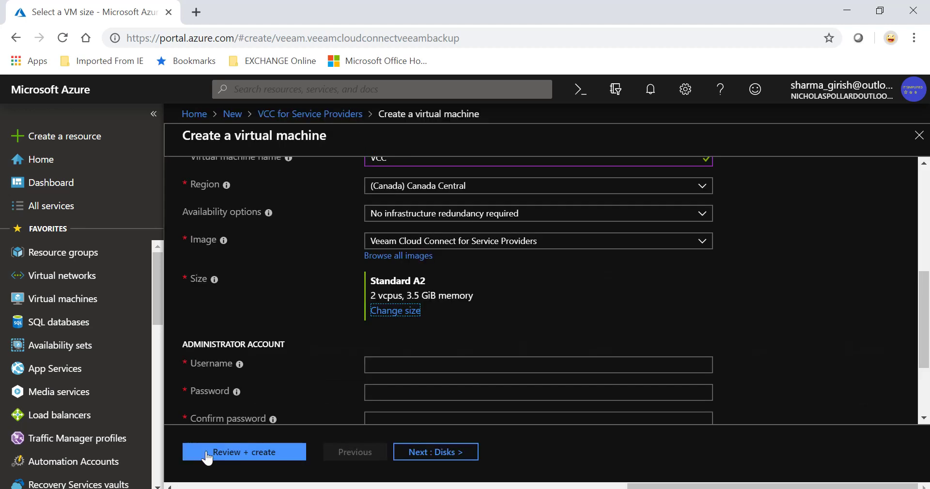
Step: Enter the administrator username and matching password, then continue to the Disks tab
click(537, 365)
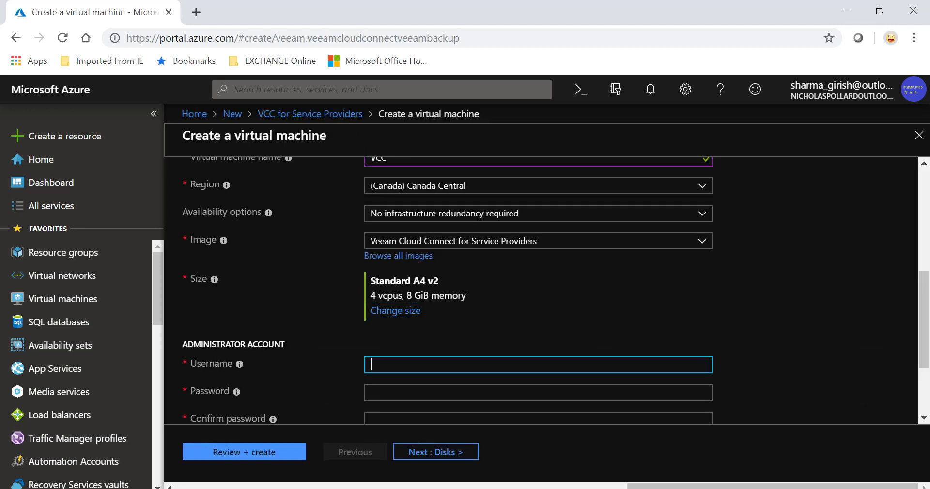
text(Girish)
key(Tab)
text(•)
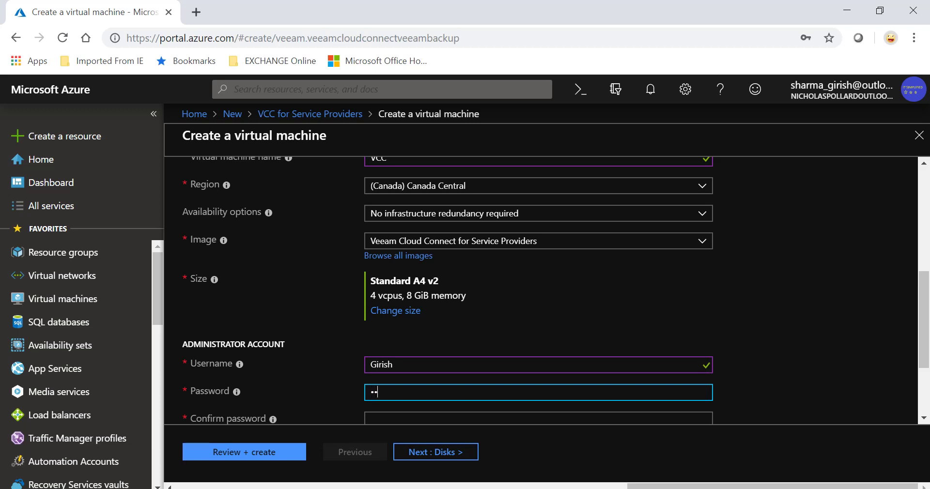
text(••••••••)
key(Tab)
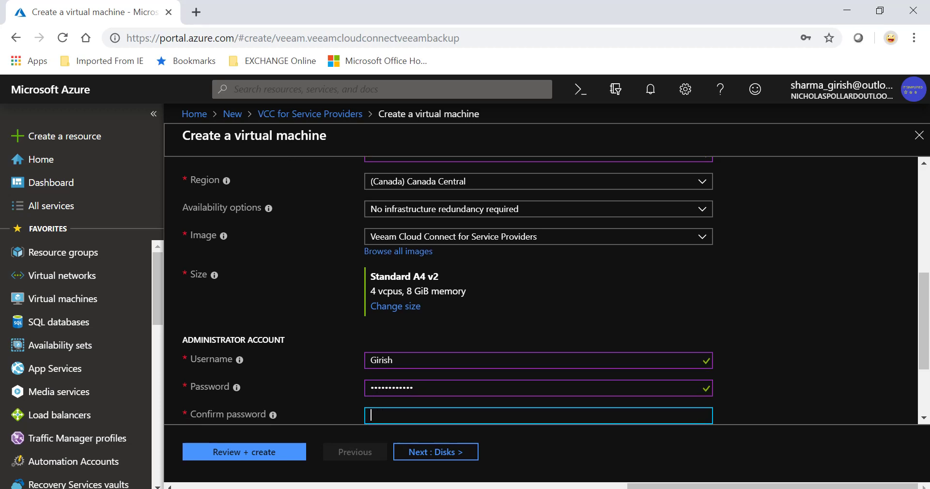
text(•••••)
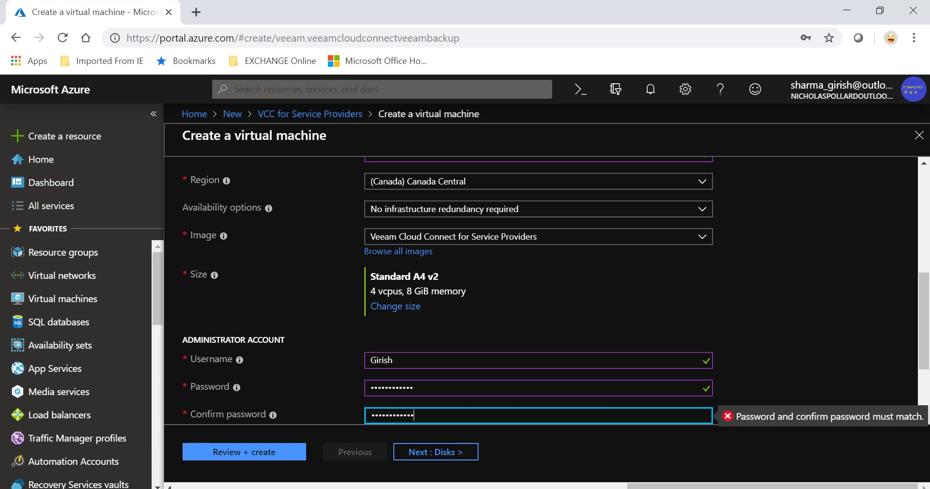
scroll(547, 291, down, 2)
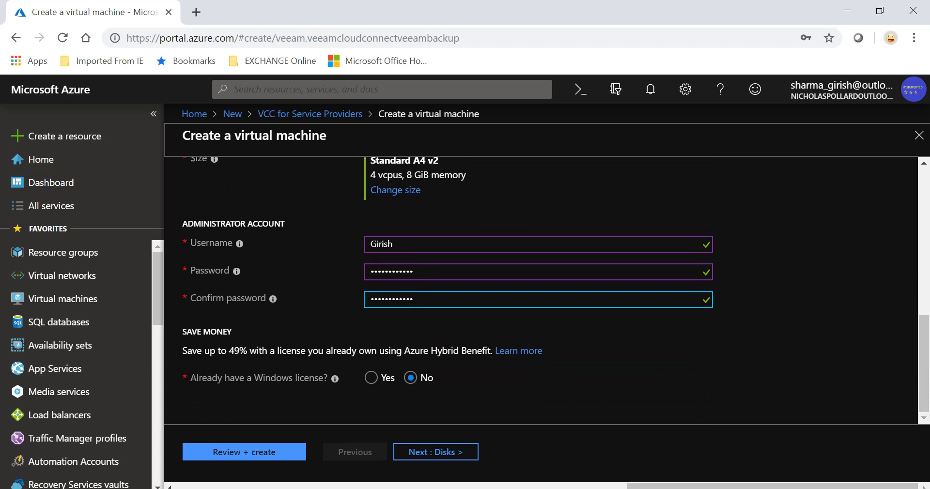
click(436, 452)
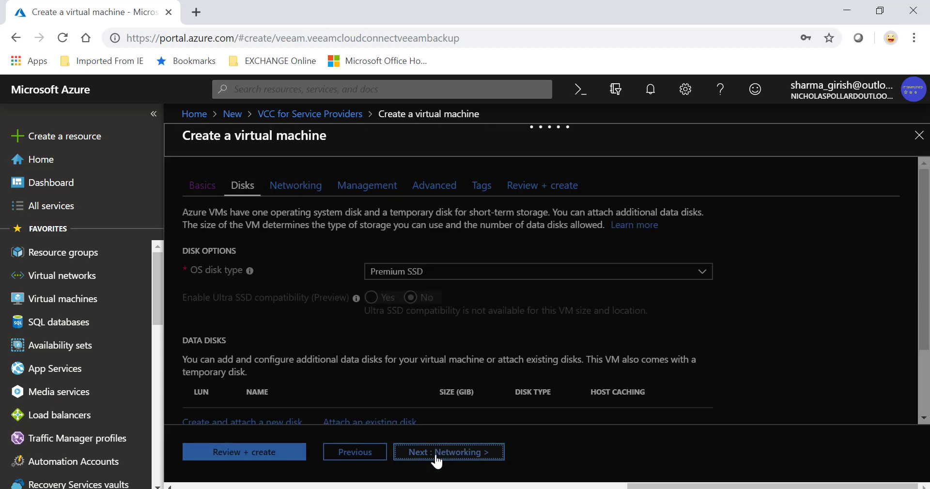
Step: Set the OS disk type to Standard HDD and continue to Networking
click(702, 273)
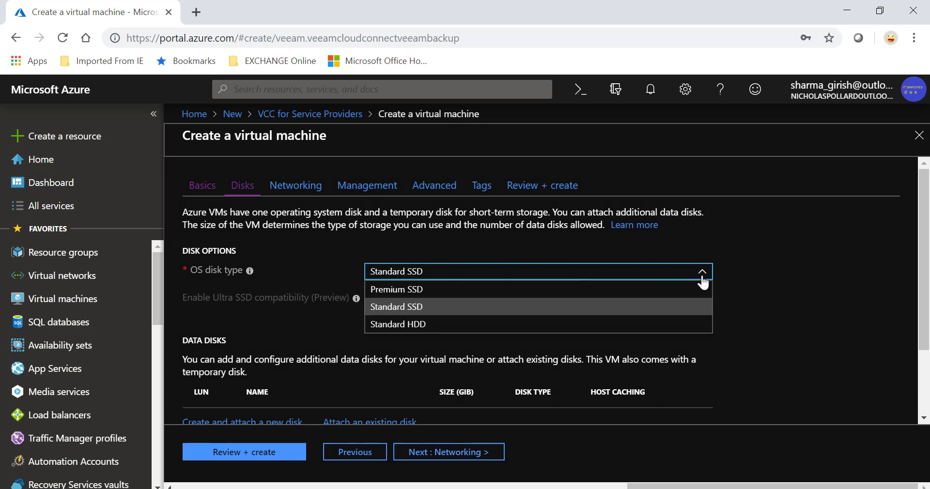
click(587, 290)
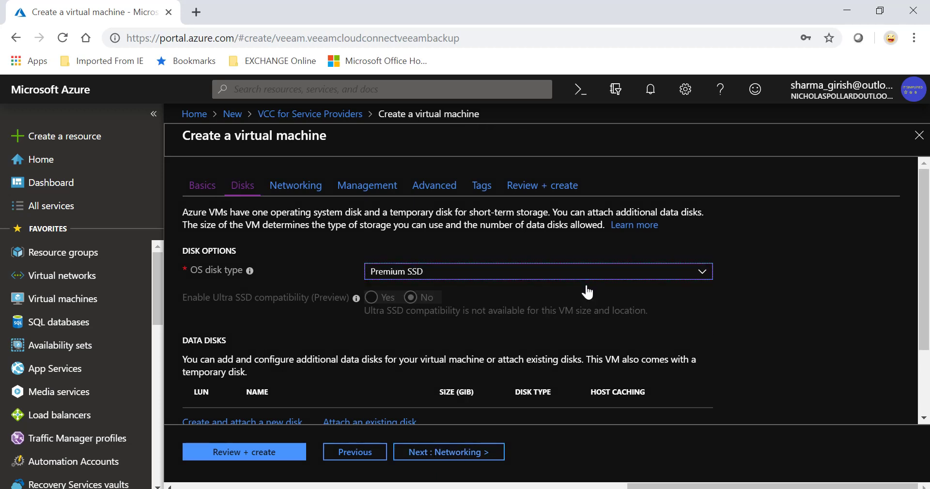
click(691, 276)
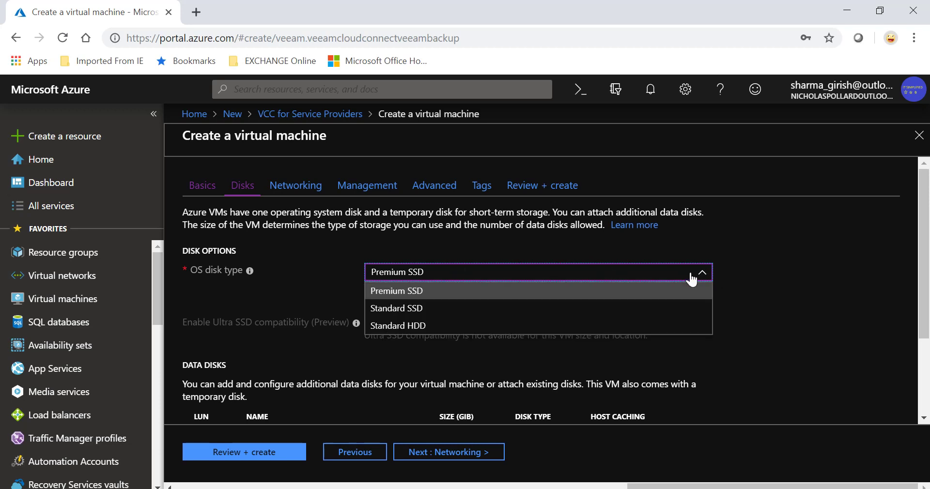
click(552, 326)
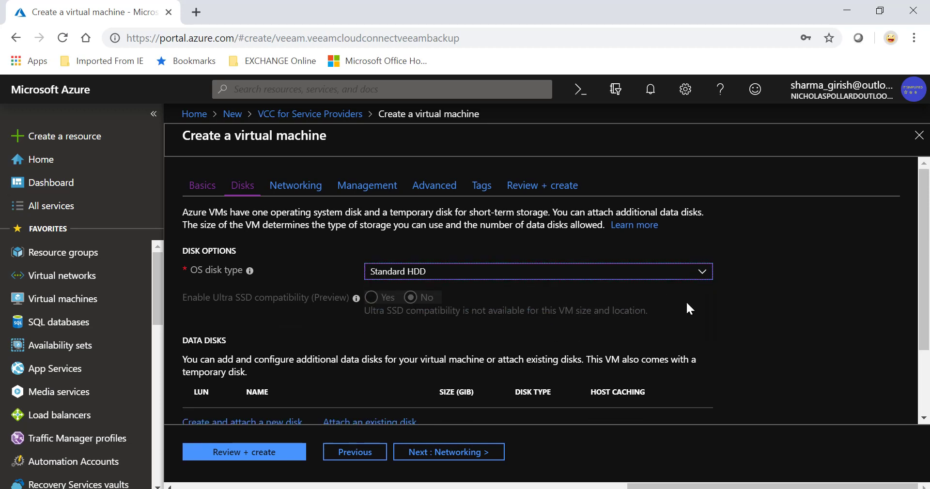
scroll(725, 304, down, 2)
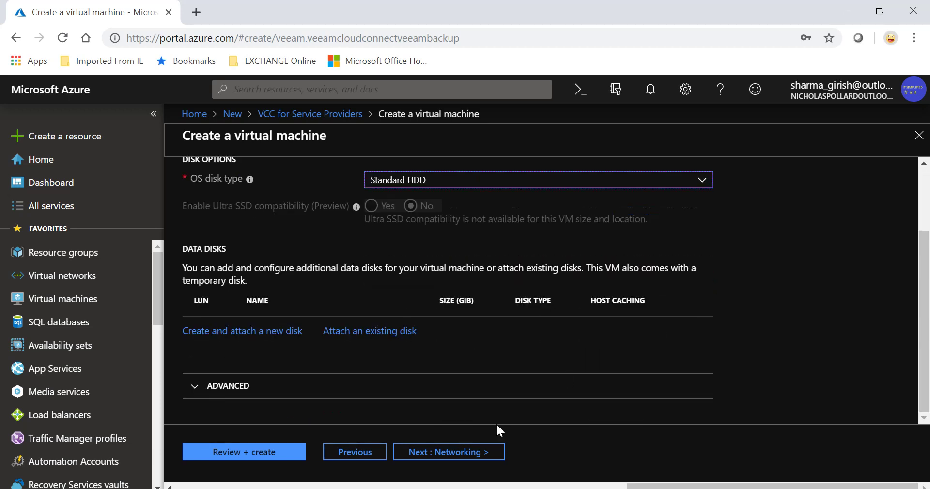
click(418, 457)
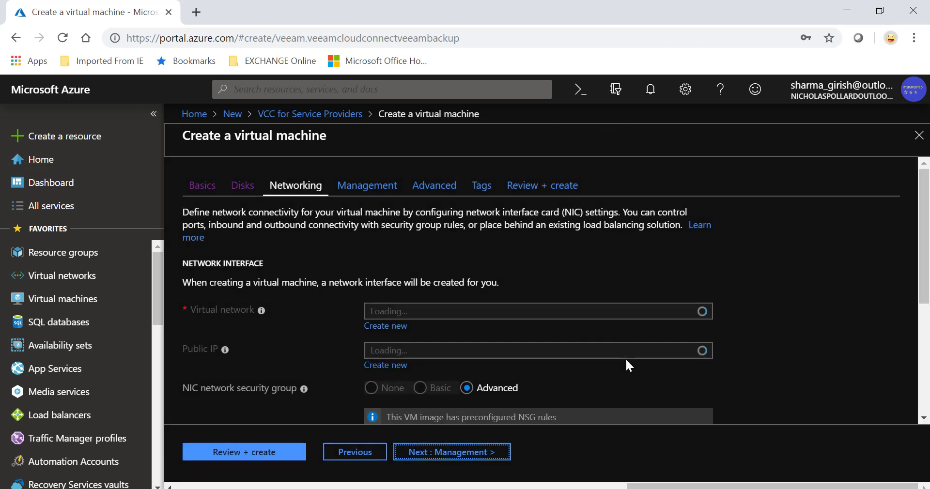
Step: Create virtual network Vnet1 with address space 10.0.0.0/16
click(382, 329)
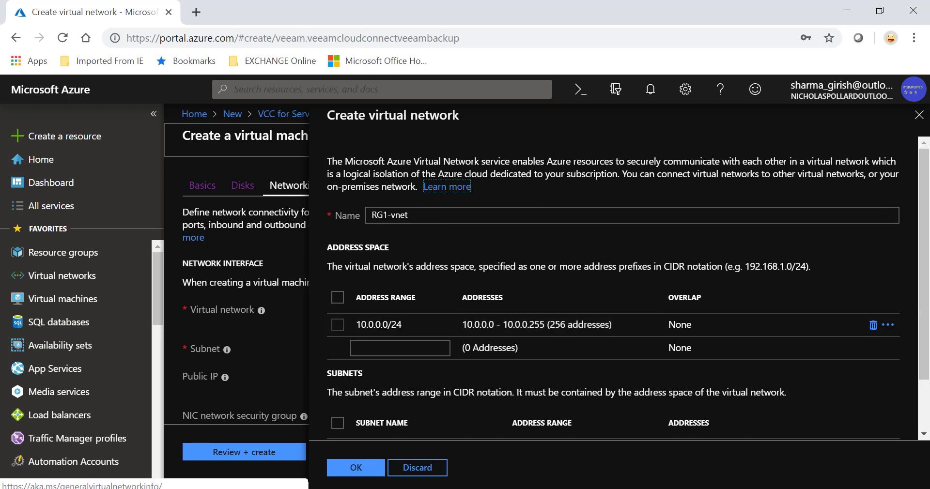
key(BackSpace)
key(BackSpace)
key(BackSpace)
key(BackSpace)
key(BackSpace)
key(BackSpace)
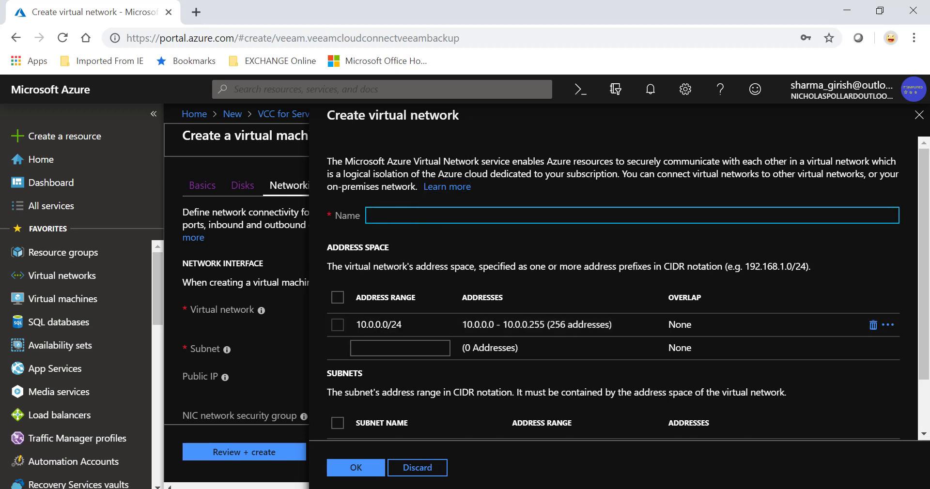
text(Vnet1)
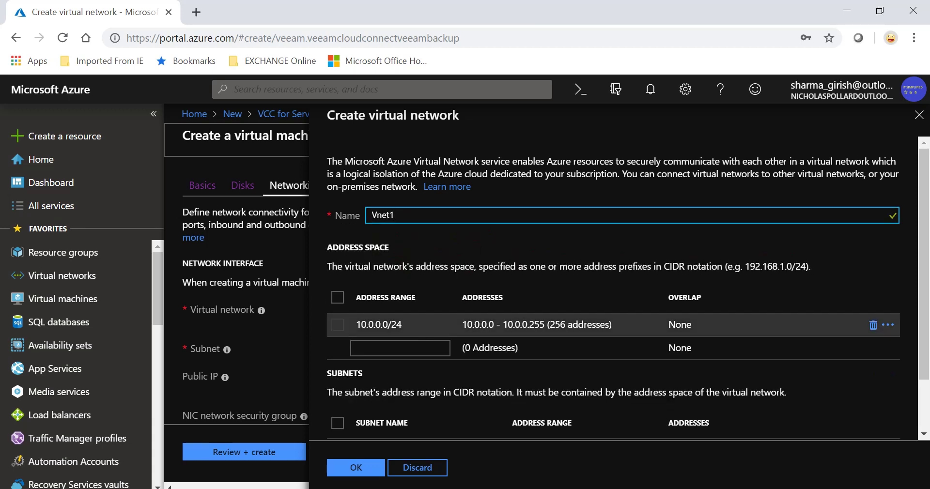
click(416, 325)
key(BackSpace)
key(BackSpace)
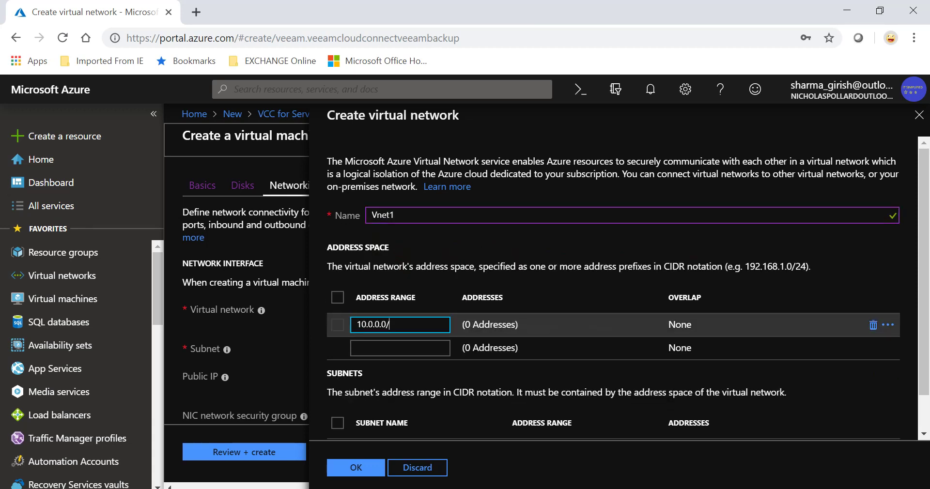
text(17)
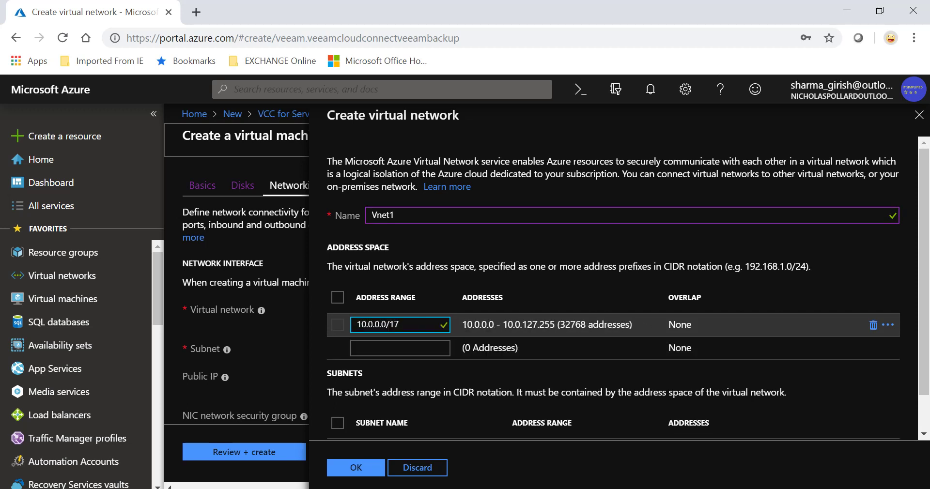
key(BackSpace)
text(6)
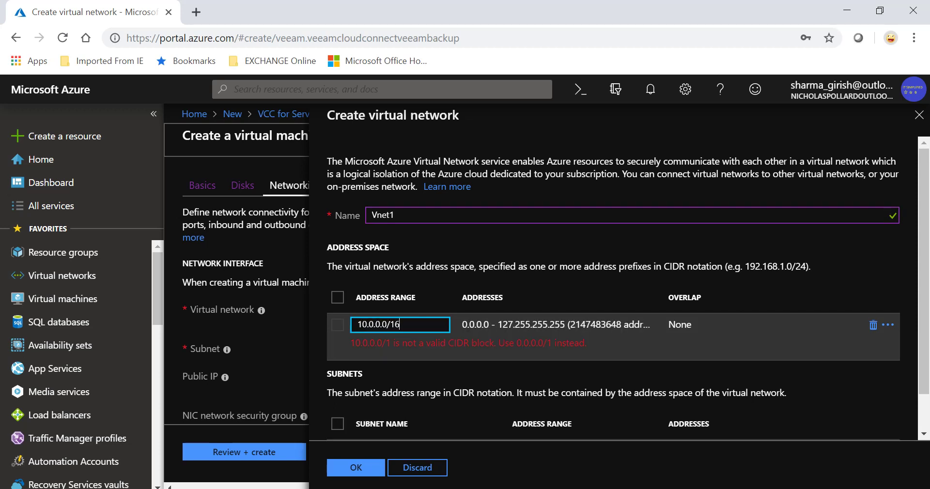
scroll(529, 300, down, 1)
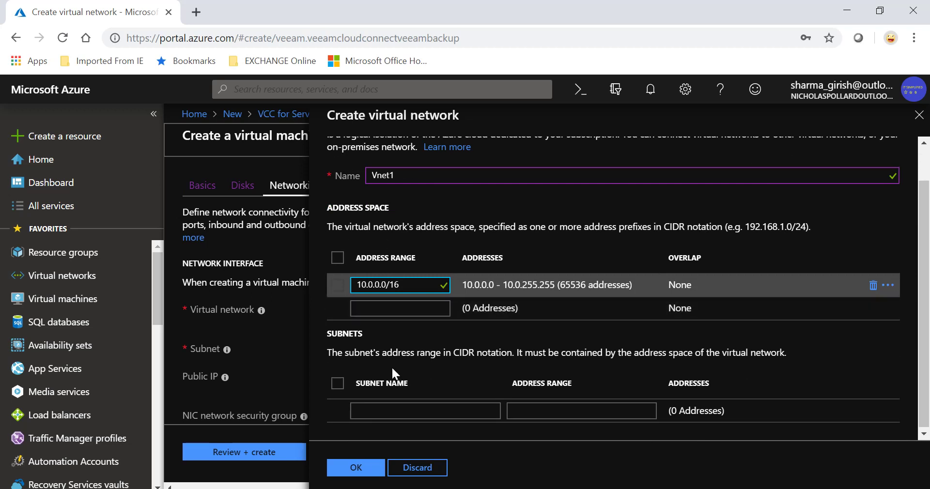
Step: Add subnet Subnet1 with range 10.0.0.0/24 and confirm the network
click(426, 410)
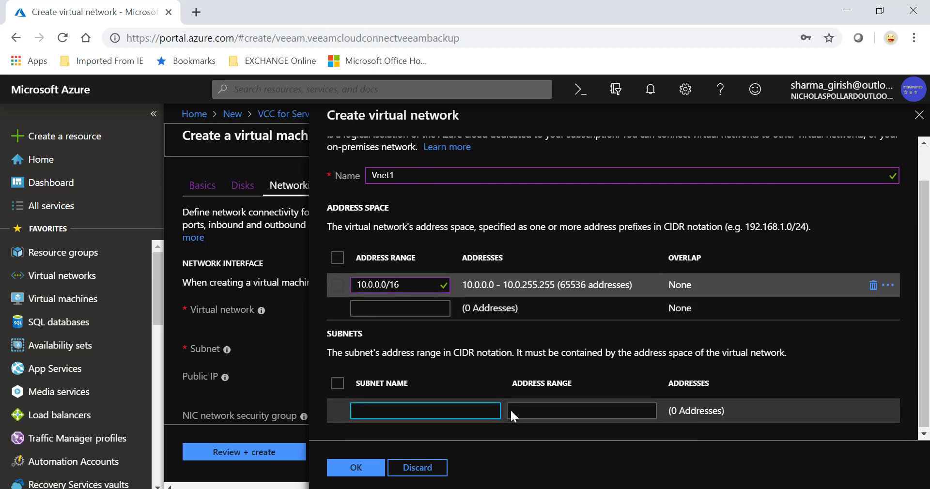
text(Sub)
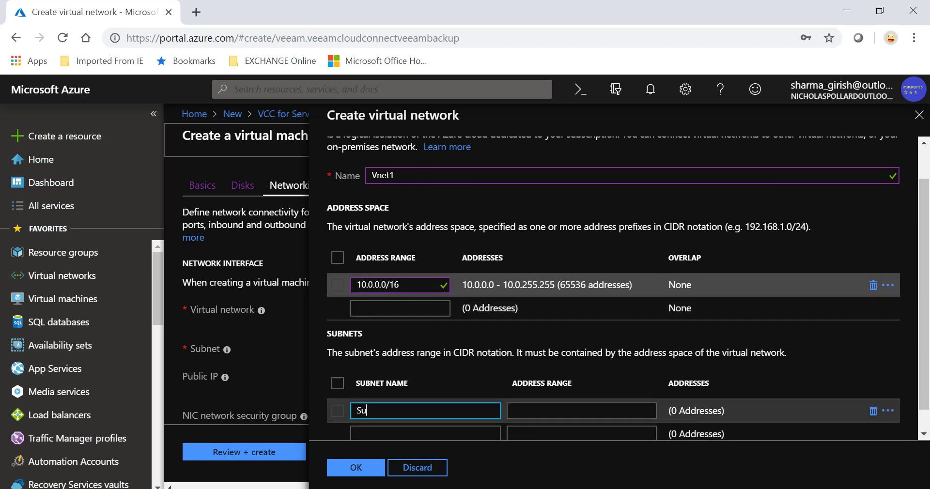
key(BackSpace)
text(bnet1)
click(581, 411)
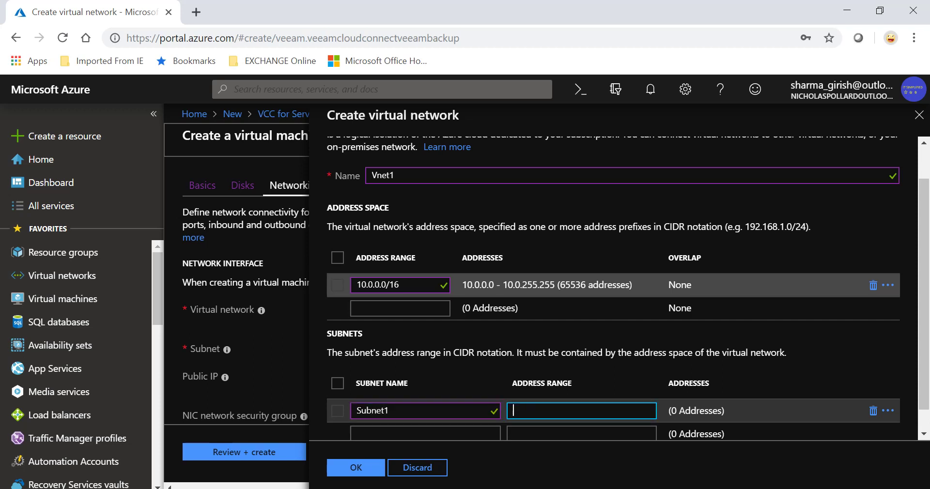
text(192.168.0.0/24)
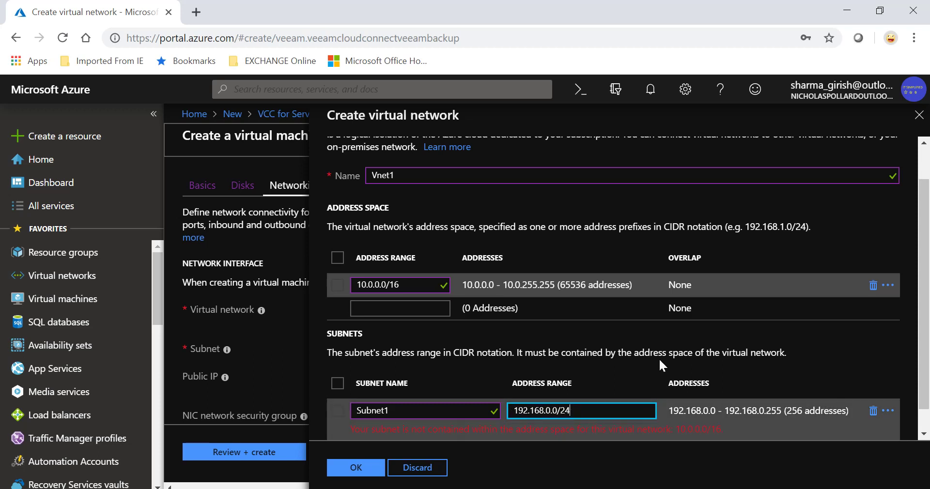
scroll(661, 365, down, 1)
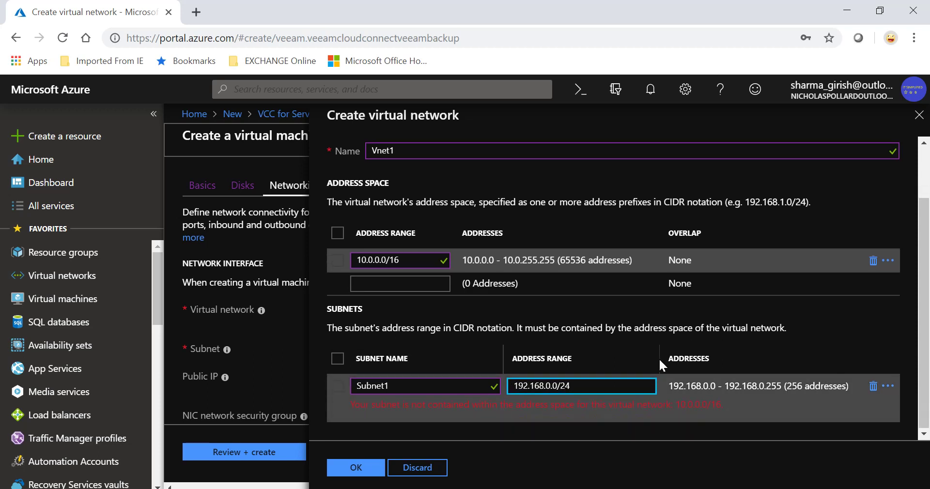
key(BackSpace)
key(BackSpace)
key(BackSpace)
key(BackSpace)
key(BackSpace)
key(BackSpace)
key(BackSpace)
key(BackSpace)
key(BackSpace)
key(BackSpace)
key(BackSpace)
key(BackSpace)
key(BackSpace)
key(BackSpace)
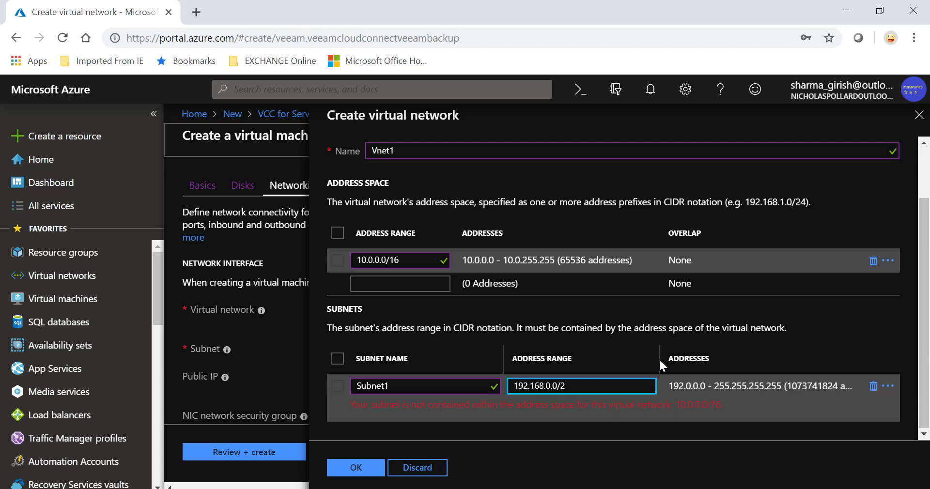
text(10)
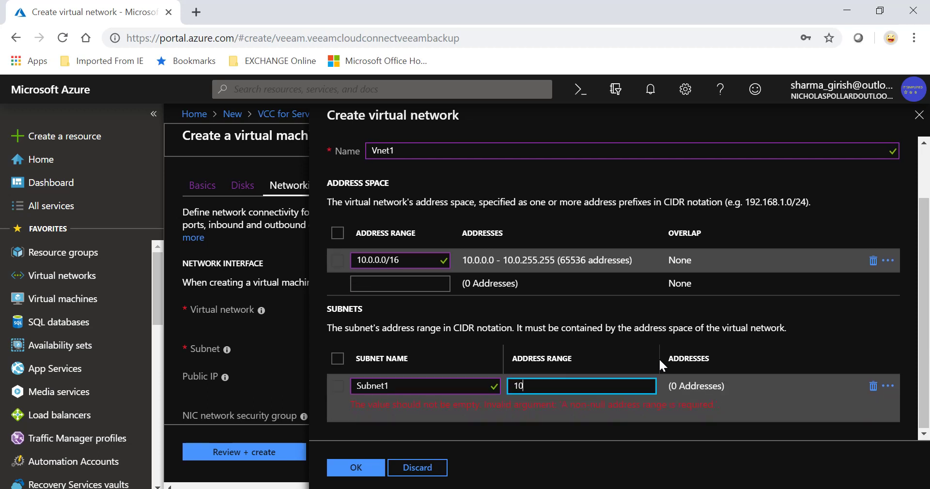
text(.0.0.0/24)
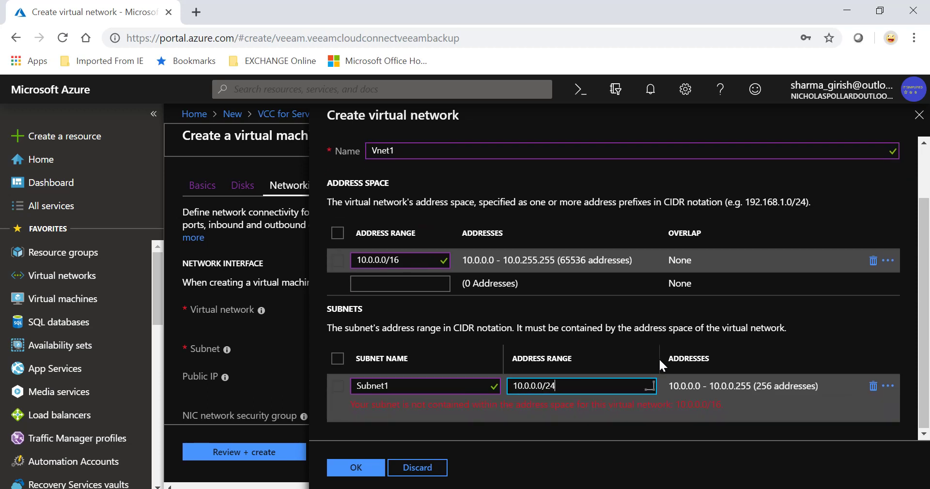
click(375, 471)
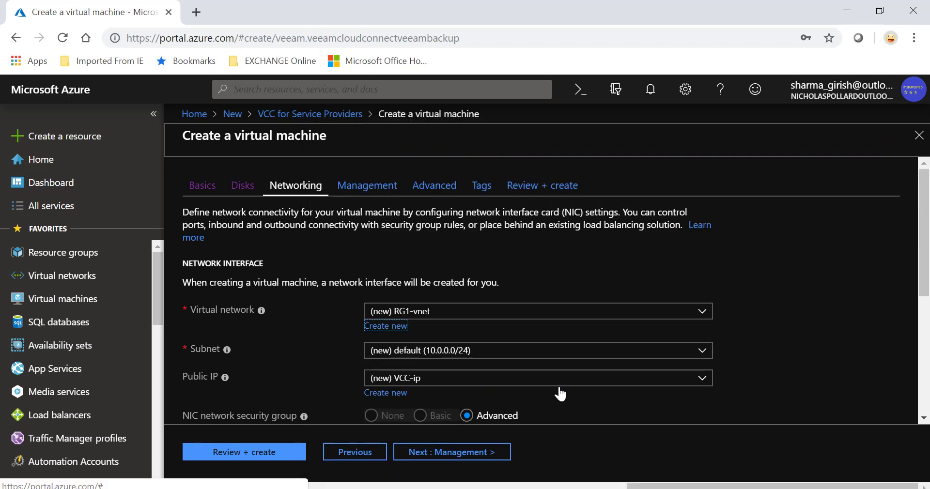
Step: Create public IP VCC-ip with Static assignment
scroll(571, 395, down, 1)
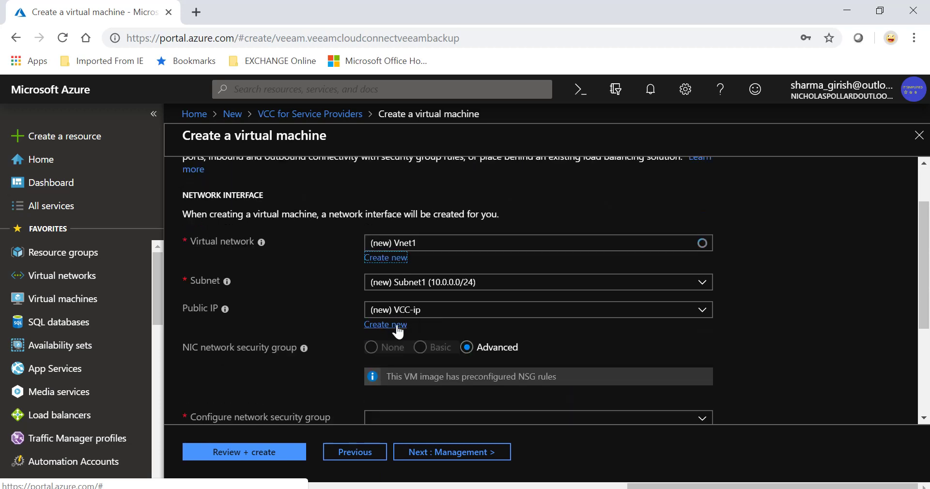
click(396, 325)
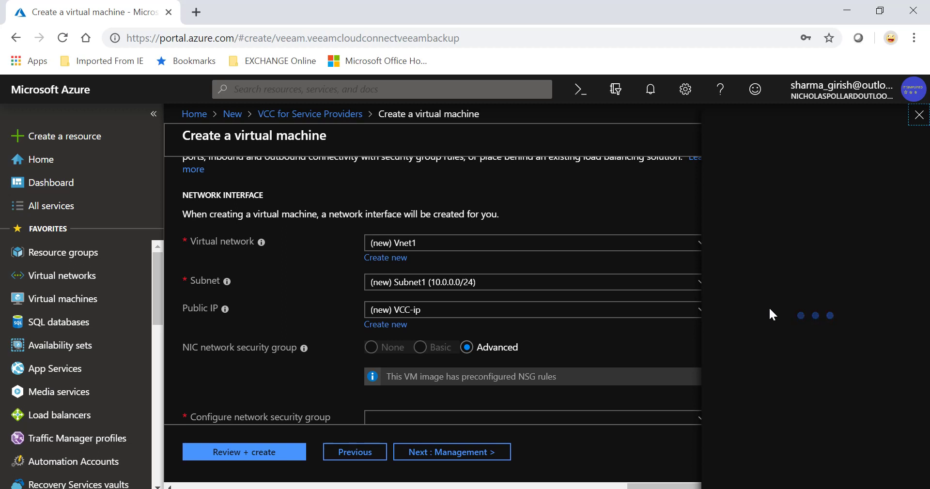
click(787, 256)
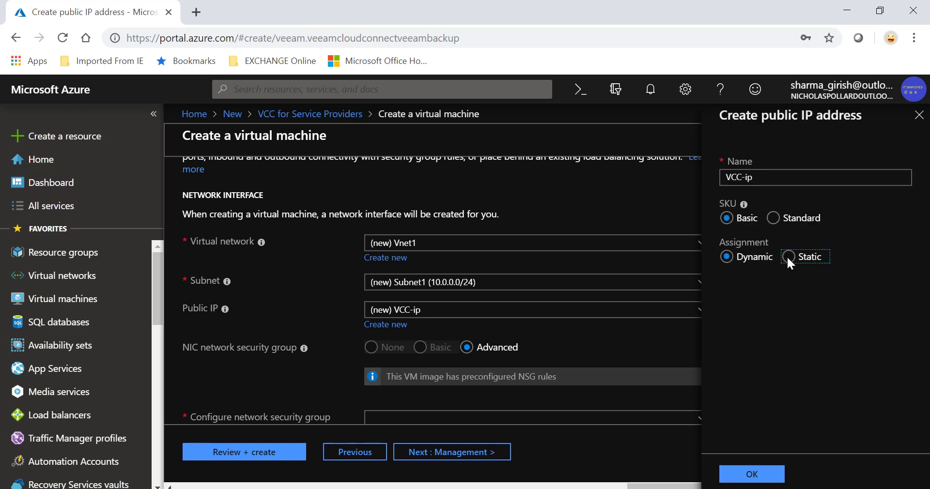
click(746, 477)
click(745, 479)
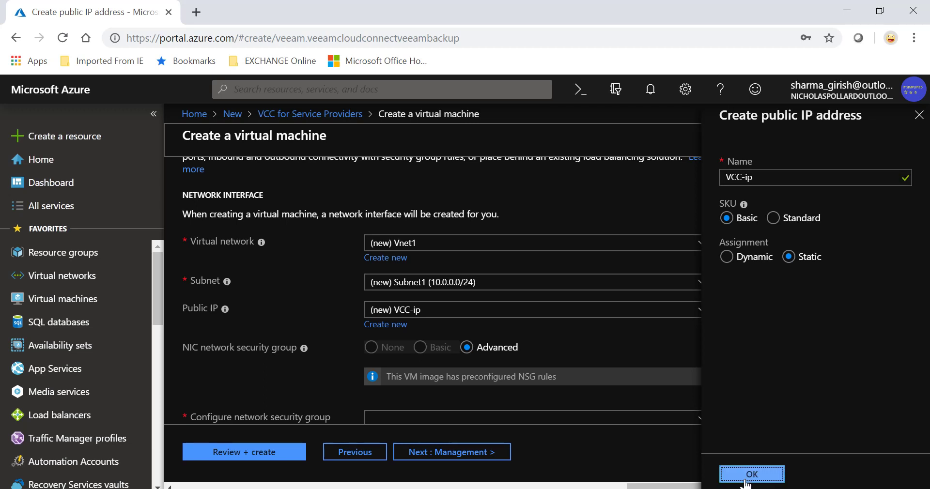
Step: Review the VM settings, pass validation, and deploy the VCC VM into RG1
click(277, 451)
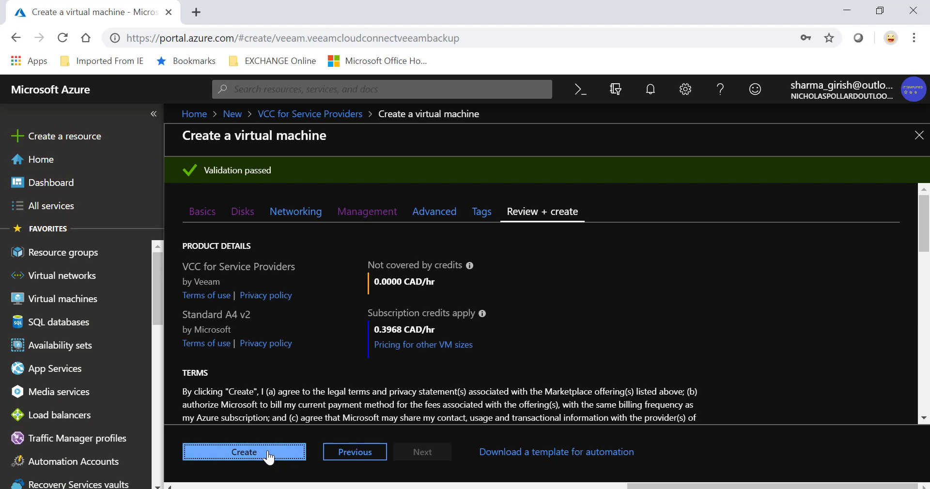
click(268, 455)
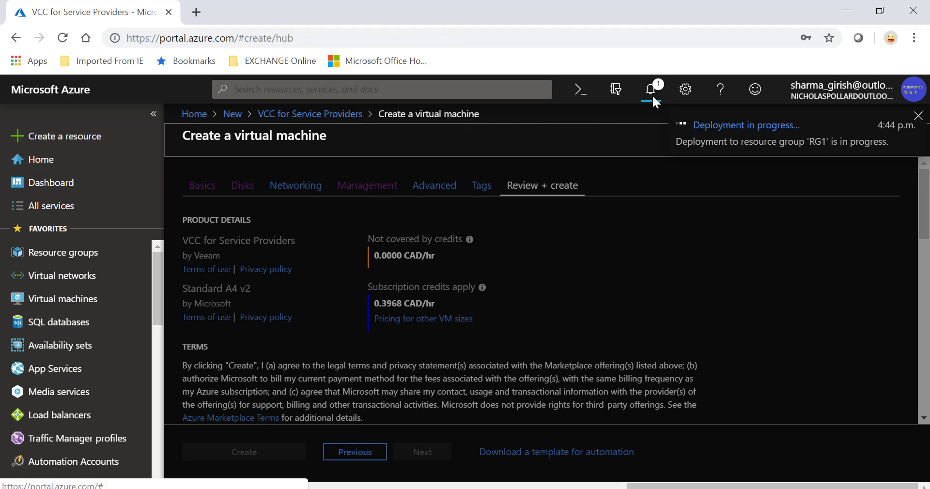
Step: Check the VCC deployment's progress in the Azure portal, then bring Microsoft Whiteboard forward
click(651, 89)
click(678, 190)
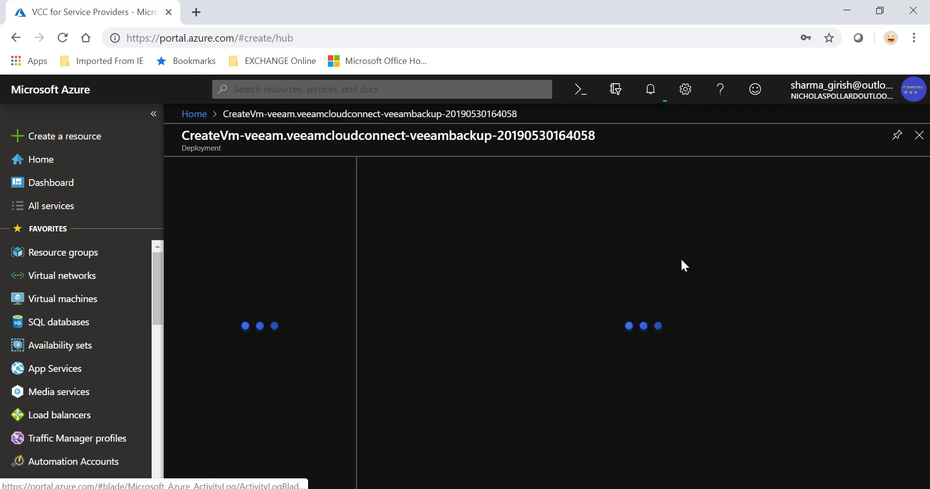
click(656, 100)
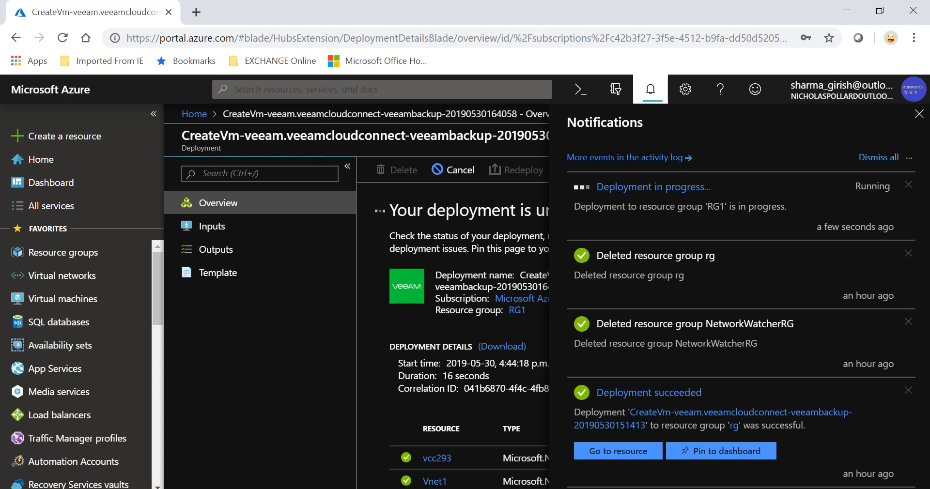
click(919, 116)
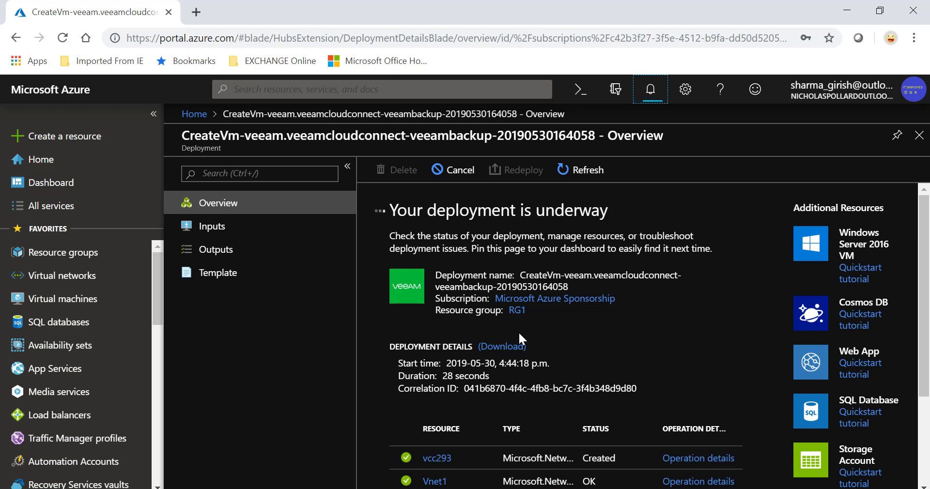
mouse_move(541, 488)
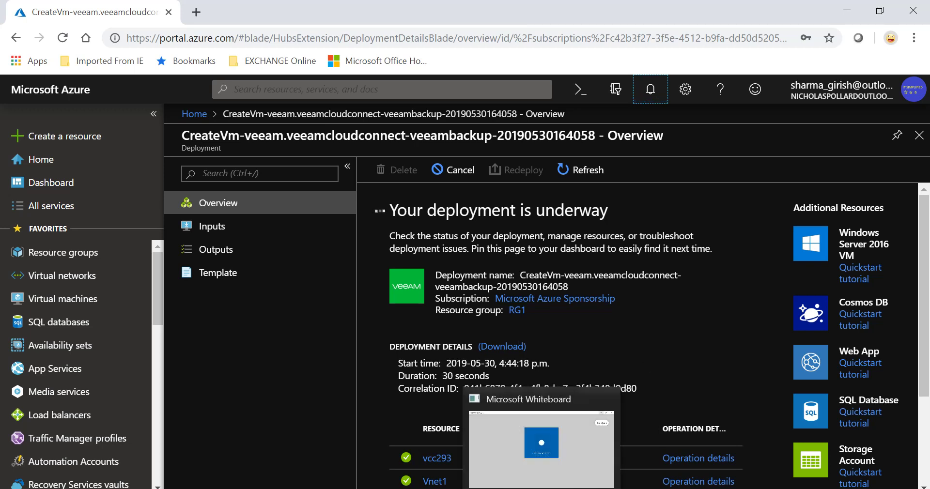
click(540, 450)
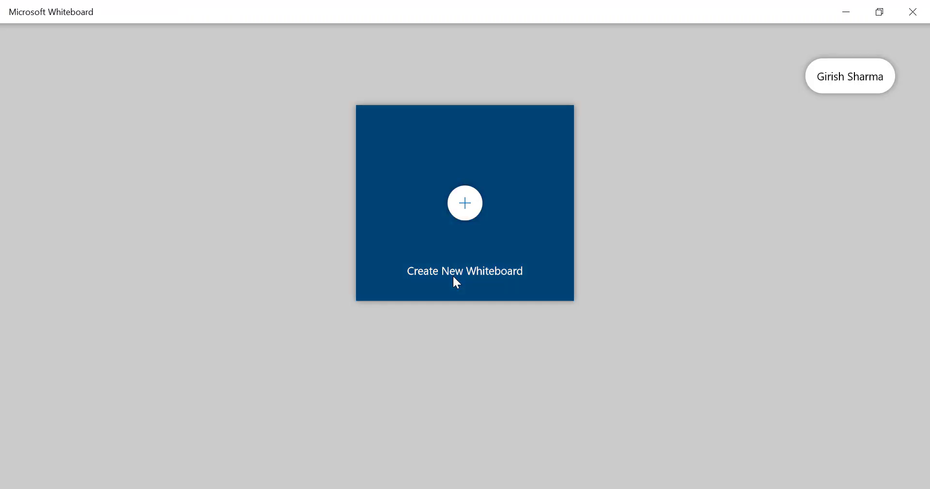
Step: Create a new blank whiteboard and draw a cloud outline with the orange pen
click(454, 278)
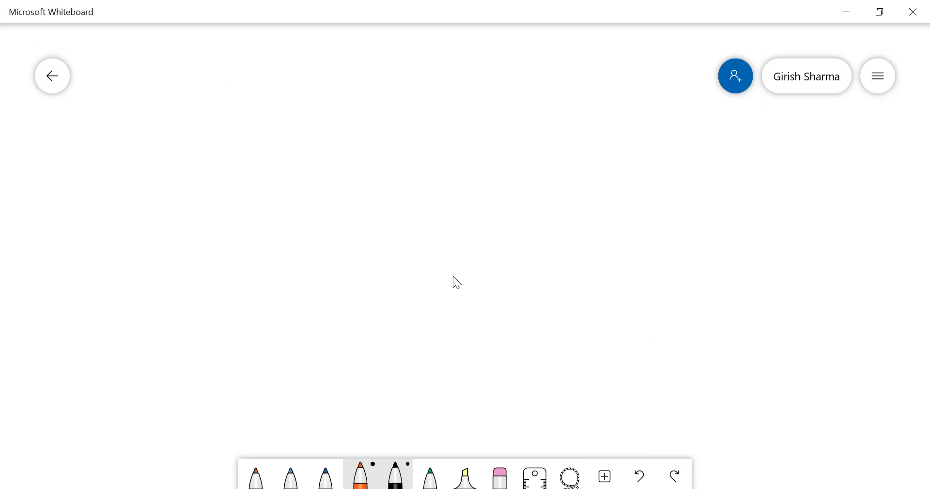
click(361, 477)
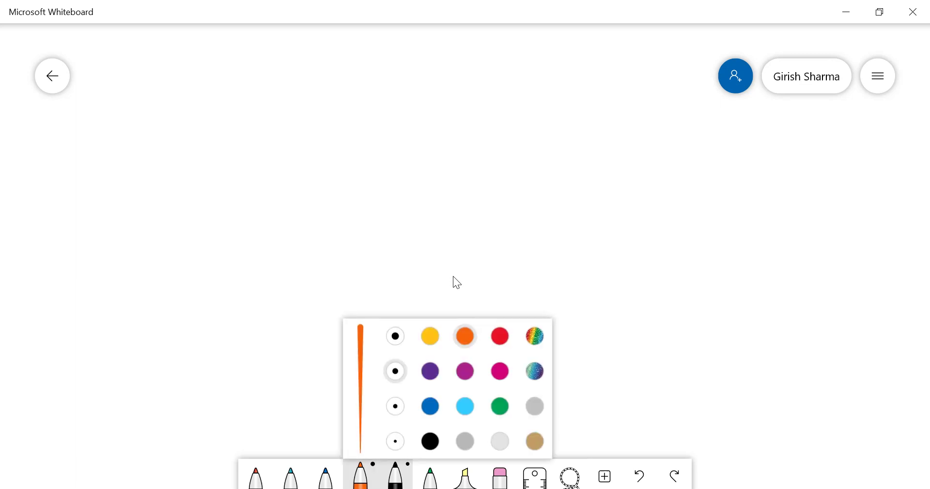
mouse_move(464, 273)
mouse_down()
mouse_move(735, 267)
mouse_move(523, 158)
mouse_move(681, 154)
mouse_move(768, 216)
mouse_move(734, 265)
mouse_move(788, 258)
mouse_move(786, 247)
mouse_up()
Step: Write AZURE beside the cloud and draw a box inside it
mouse_move(794, 242)
mouse_down()
mouse_move(811, 255)
mouse_move(830, 242)
mouse_up()
mouse_move(834, 242)
mouse_down()
mouse_move(837, 263)
mouse_move(845, 262)
mouse_up()
mouse_move(850, 254)
mouse_down()
mouse_move(857, 249)
mouse_move(849, 266)
mouse_up()
mouse_move(853, 249)
mouse_down()
mouse_move(862, 248)
mouse_move(862, 265)
mouse_up()
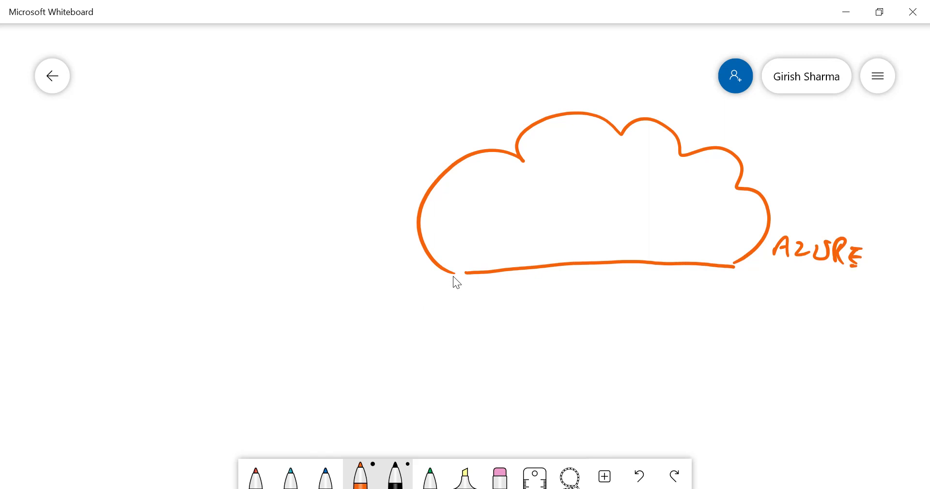
mouse_move(534, 178)
mouse_down()
mouse_move(532, 236)
mouse_move(603, 200)
mouse_move(531, 239)
mouse_up()
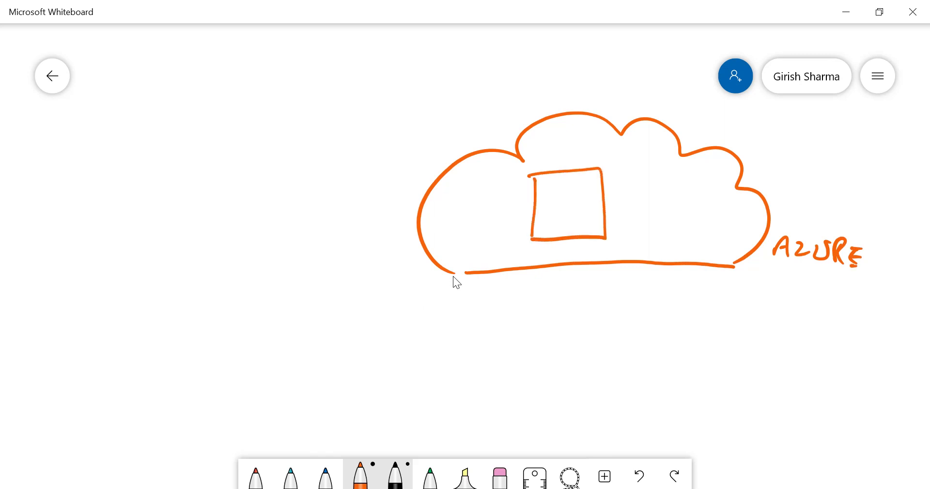
Step: Write VCC above the box, redoing it after an undo, and add a storage cylinder
drag(566, 171, 565, 104)
mouse_move(572, 84)
mouse_down()
mouse_move(587, 84)
mouse_move(608, 106)
mouse_up()
mouse_move(623, 99)
mouse_down()
mouse_move(637, 85)
mouse_move(634, 106)
mouse_move(603, 111)
mouse_up()
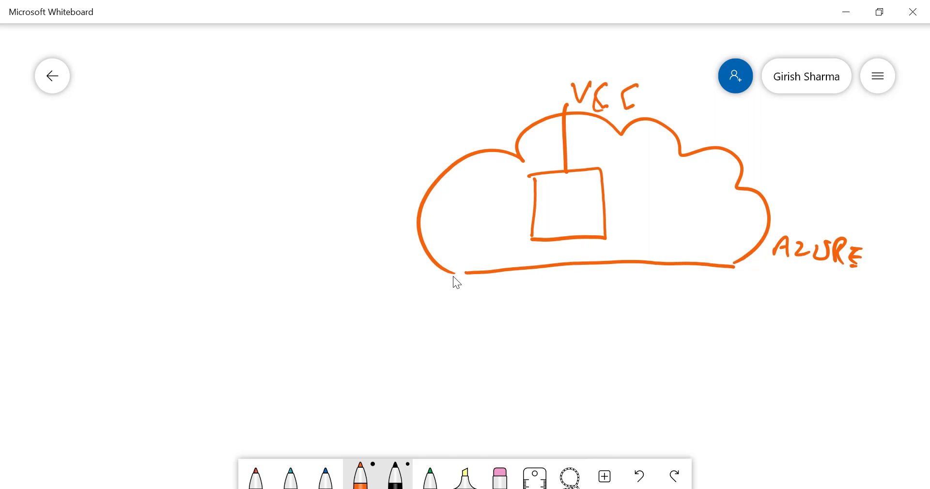
key(ctrl+z)
key(ctrl+z)
key(ctrl+z)
key(ctrl+z)
key(ctrl+z)
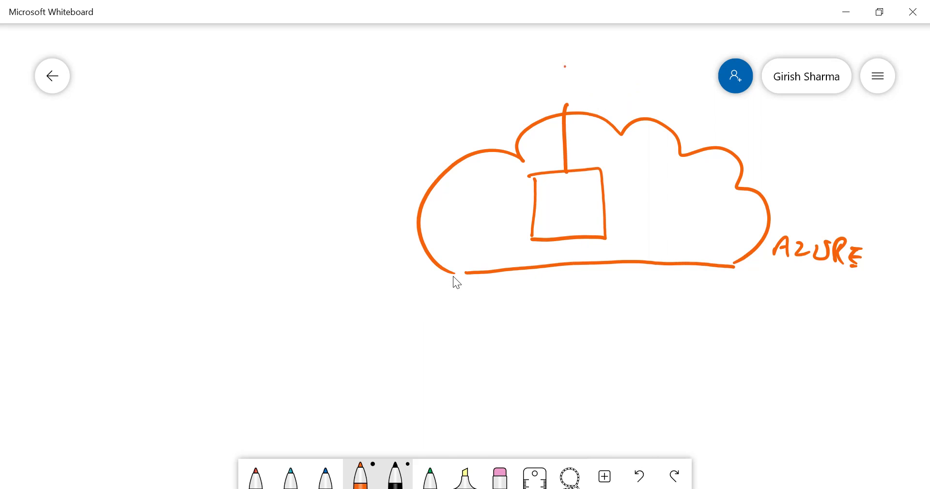
mouse_move(564, 65)
mouse_down()
mouse_move(579, 64)
mouse_move(605, 89)
mouse_move(642, 89)
mouse_up()
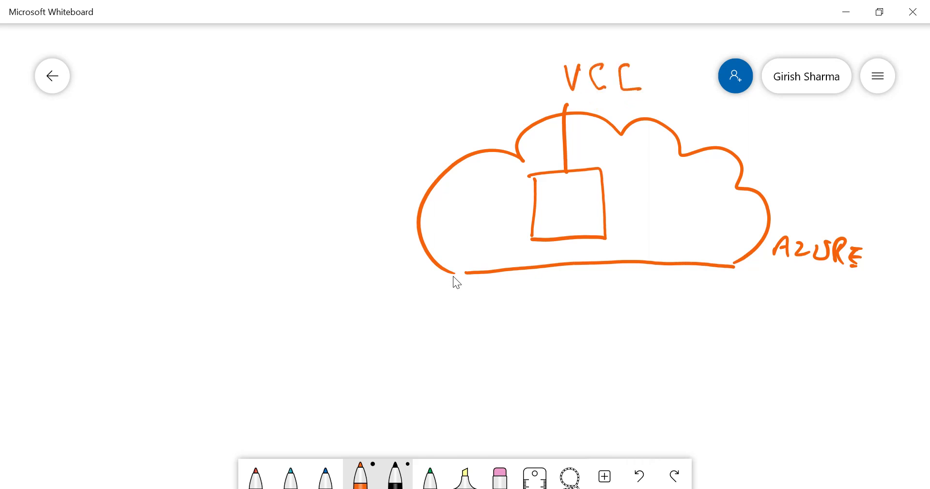
mouse_move(583, 213)
mouse_down()
mouse_move(644, 208)
mouse_move(654, 239)
mouse_move(644, 212)
mouse_up()
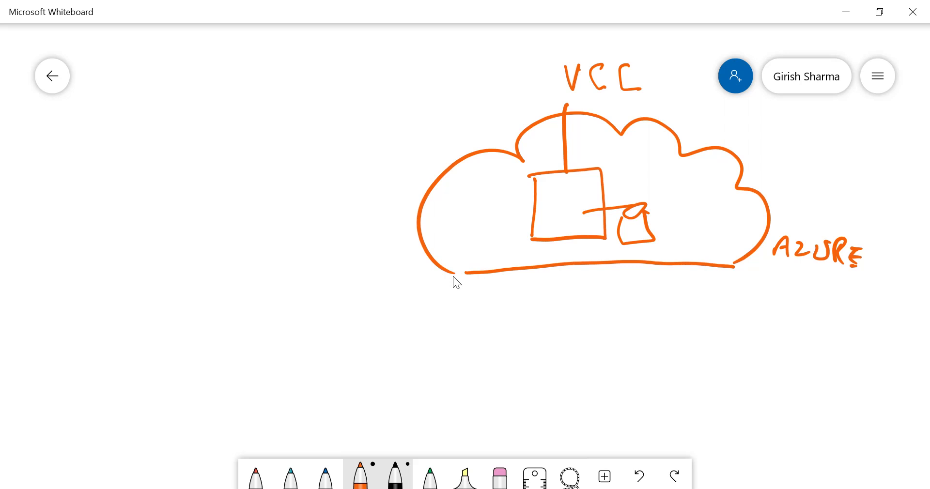
Step: Draw three tenant circles down the left side labelled Ten1, Ten2 and Ten3
drag(86, 110, 82, 108)
drag(95, 223, 80, 234)
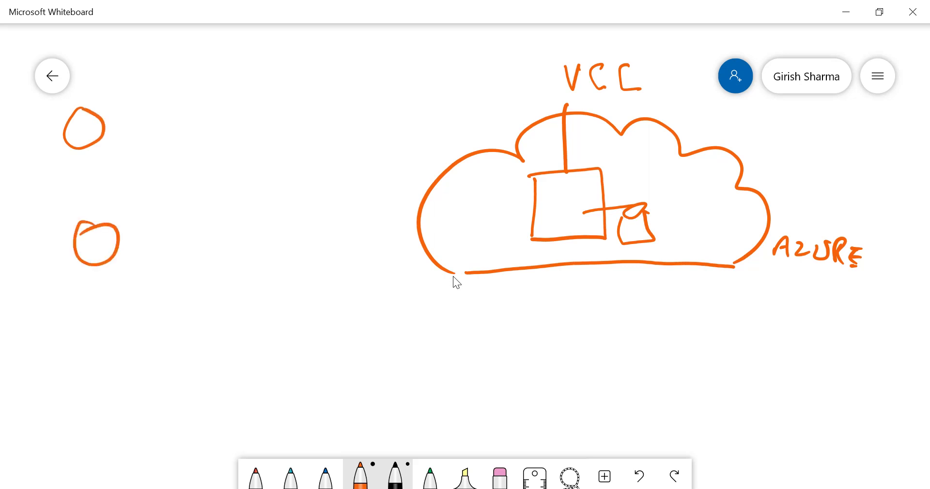
mouse_move(94, 367)
mouse_down()
mouse_move(141, 370)
mouse_move(104, 360)
mouse_up()
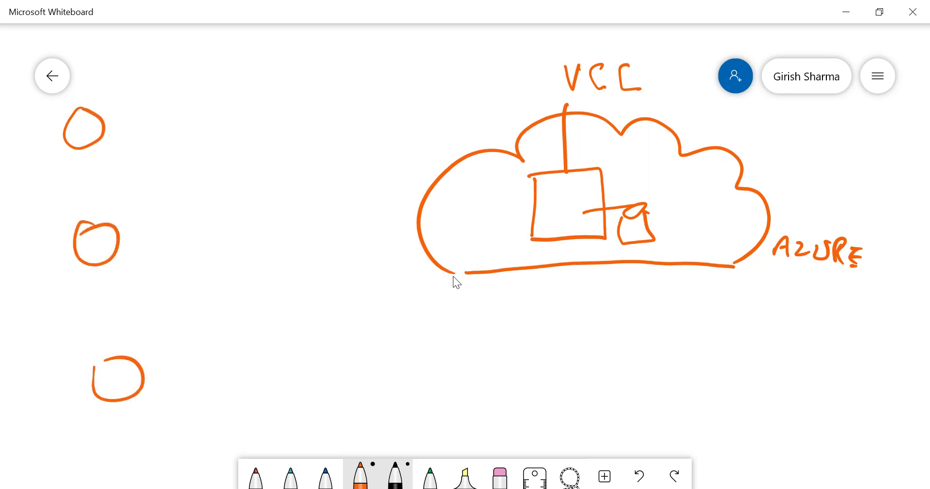
drag(8, 131, 27, 122)
mouse_move(17, 125)
mouse_down()
mouse_move(20, 147)
mouse_move(43, 154)
mouse_up()
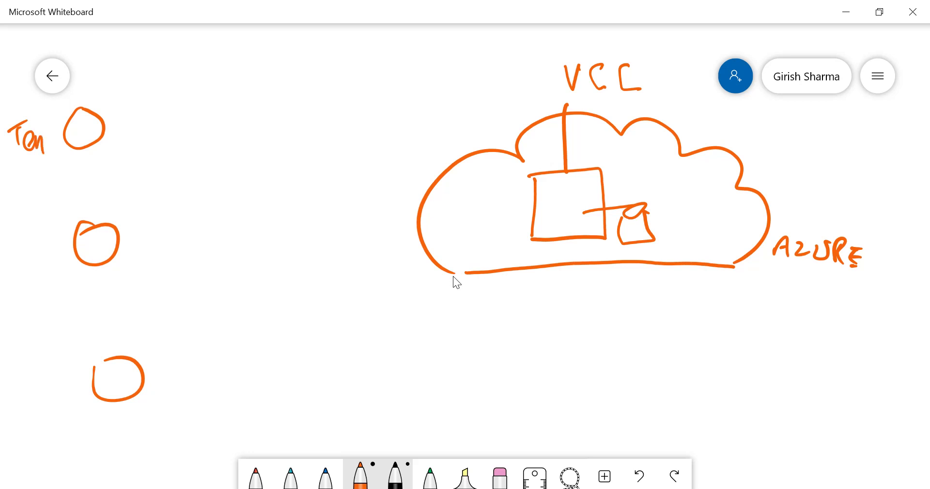
drag(55, 118, 54, 147)
drag(13, 210, 37, 200)
mouse_move(25, 207)
mouse_down()
mouse_move(21, 229)
mouse_move(53, 213)
mouse_move(61, 227)
mouse_up()
drag(63, 200, 86, 205)
mouse_move(9, 346)
mouse_down()
mouse_move(46, 334)
mouse_move(27, 370)
mouse_move(52, 362)
mouse_up()
mouse_move(50, 363)
mouse_down()
mouse_move(65, 354)
mouse_move(71, 363)
mouse_up()
drag(79, 330, 80, 357)
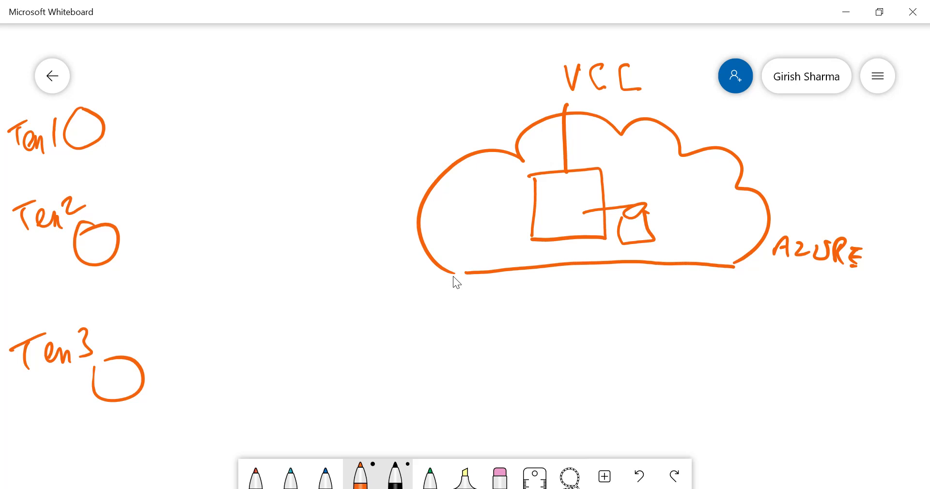
Step: Write 3-2-1 below the cloud, undo stray strokes, circle the digits and arrow up to the cloud
mouse_move(563, 370)
mouse_down()
mouse_move(561, 399)
mouse_move(606, 387)
mouse_up()
drag(632, 379, 656, 398)
drag(671, 376, 674, 406)
drag(689, 393, 704, 392)
drag(743, 380, 740, 393)
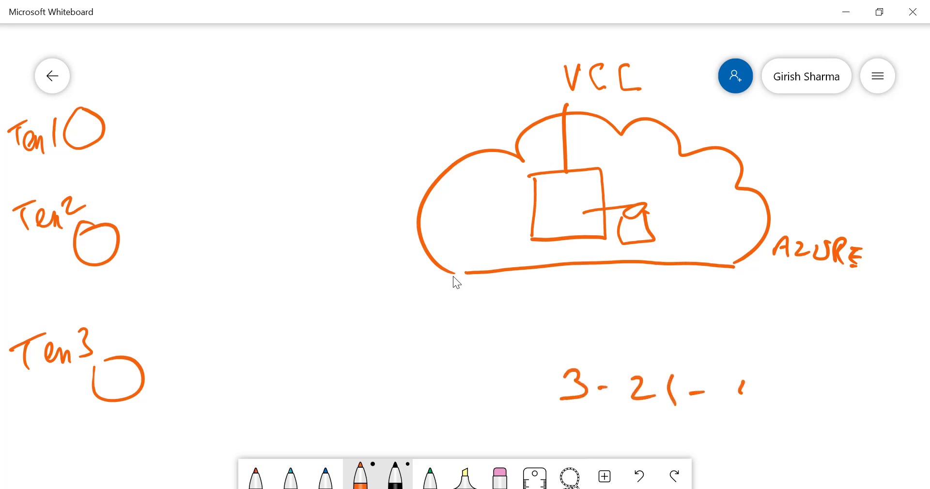
drag(651, 389, 658, 388)
click(639, 476)
click(639, 476)
click(640, 477)
click(639, 477)
mouse_move(583, 353)
mouse_down()
mouse_move(592, 407)
mouse_move(588, 359)
mouse_up()
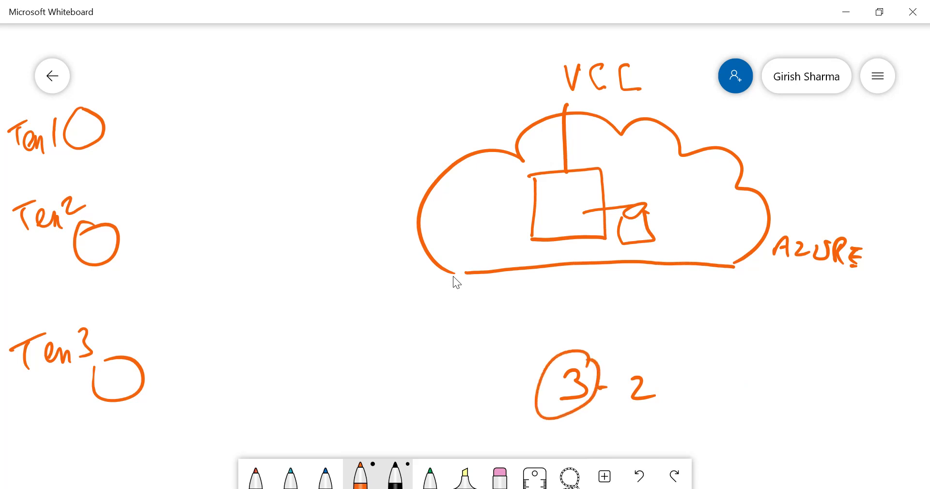
mouse_move(655, 367)
mouse_down()
mouse_move(629, 416)
mouse_move(654, 370)
mouse_move(744, 401)
mouse_up()
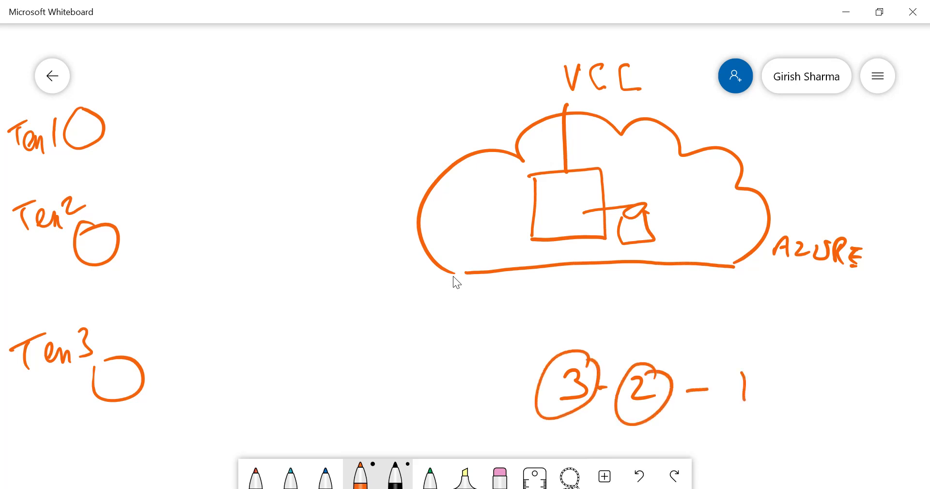
mouse_move(752, 367)
mouse_down()
mouse_move(740, 427)
mouse_move(748, 367)
mouse_move(632, 259)
mouse_up()
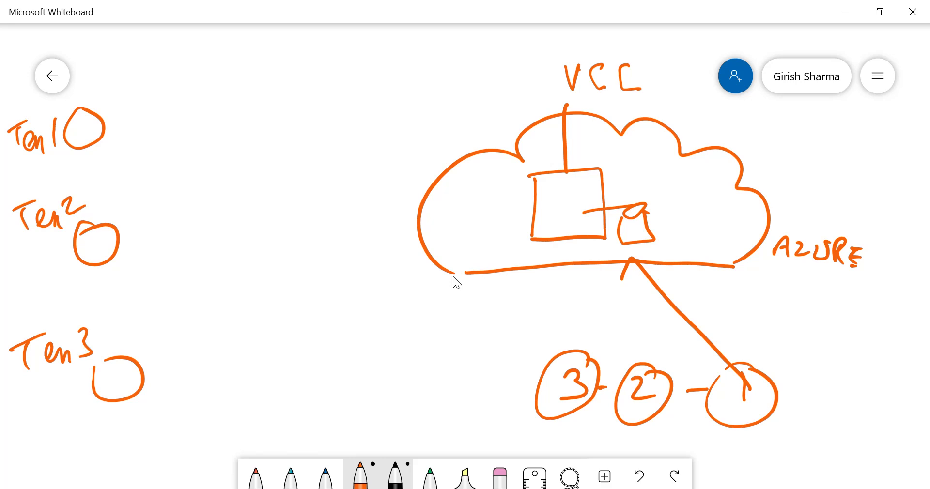
Step: Draw lines connecting Ten1, Ten2 and Ten3 to the VCC box
drag(201, 145, 506, 199)
drag(136, 272, 469, 197)
drag(103, 131, 219, 155)
drag(151, 397, 194, 374)
drag(230, 353, 511, 199)
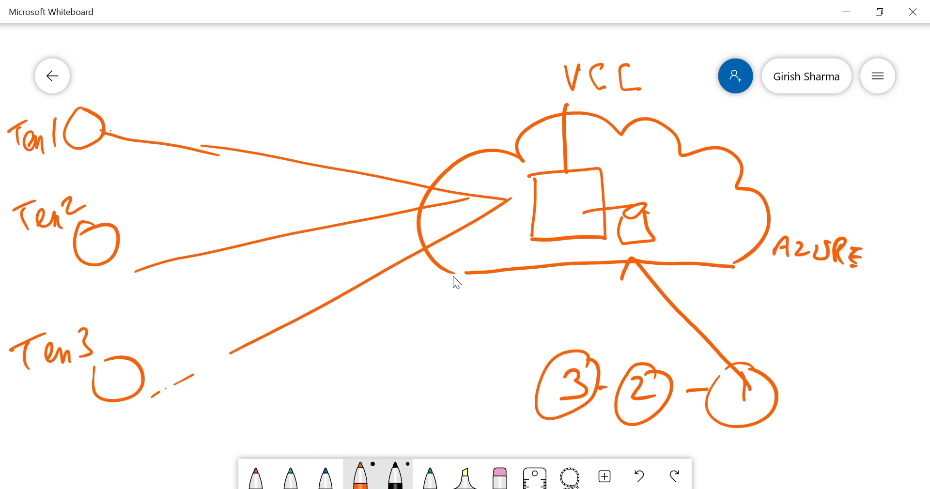
drag(150, 399, 236, 352)
Step: Write a TSC Cert note below the cloud
mouse_move(330, 356)
mouse_down()
mouse_move(344, 354)
mouse_move(344, 376)
mouse_up()
drag(369, 358, 353, 373)
mouse_move(383, 360)
mouse_down()
mouse_move(380, 379)
mouse_move(394, 376)
mouse_up()
mouse_move(342, 388)
mouse_down()
mouse_move(340, 396)
mouse_move(361, 405)
mouse_up()
mouse_move(359, 412)
mouse_down()
mouse_move(377, 399)
mouse_move(387, 420)
mouse_up()
drag(376, 406, 396, 401)
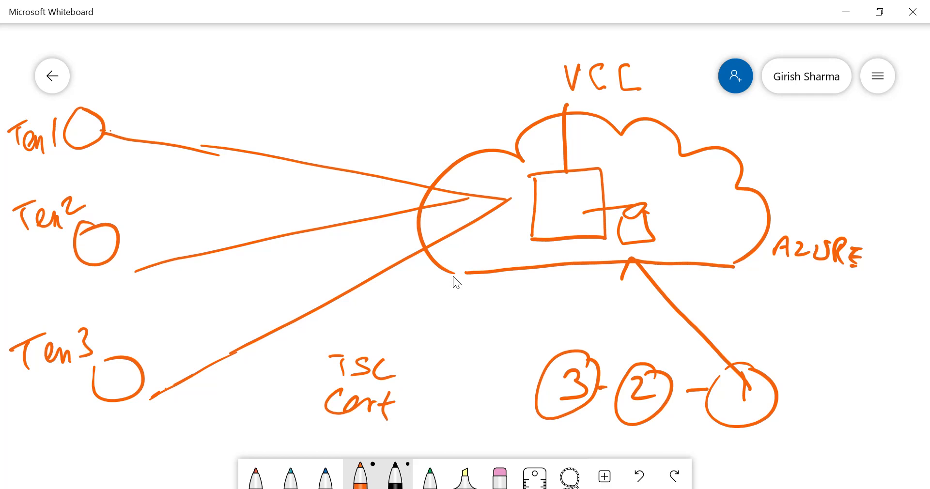
Step: Draw a box beside each of the Ten1, Ten2 and Ten3 circles
mouse_move(117, 98)
mouse_down()
mouse_move(118, 119)
mouse_move(145, 97)
mouse_up()
drag(123, 192, 150, 186)
drag(117, 195, 141, 226)
drag(151, 185, 156, 223)
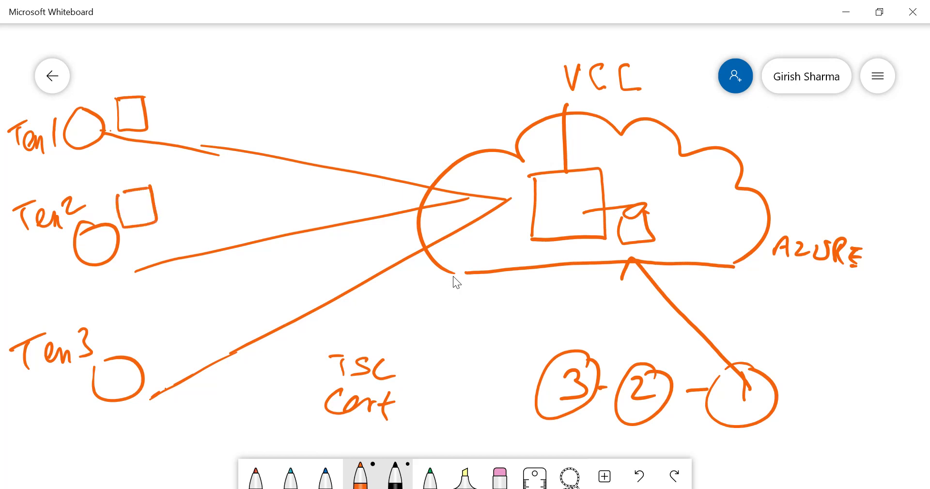
mouse_move(135, 314)
mouse_down()
mouse_move(151, 312)
mouse_move(164, 352)
mouse_up()
drag(137, 313, 164, 312)
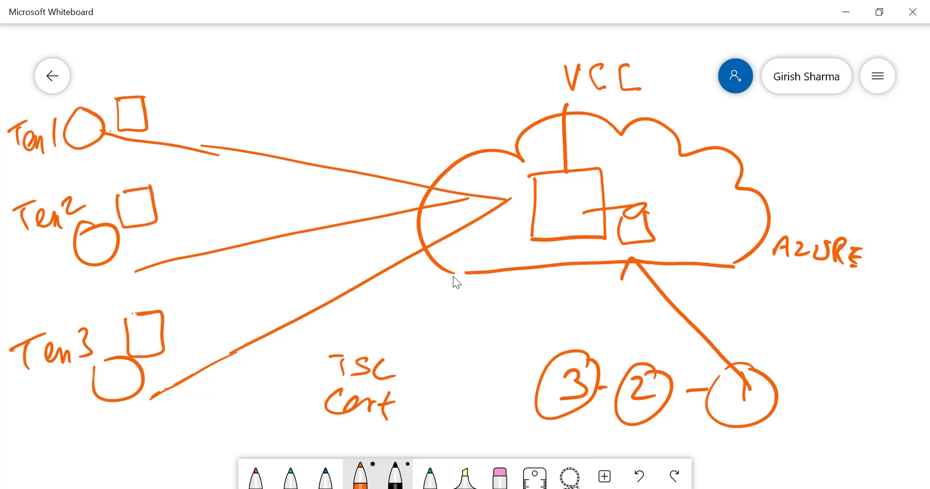
Step: Add a storage cylinder beside each tenant box
drag(151, 333, 163, 330)
mouse_move(191, 325)
mouse_down()
mouse_move(176, 334)
mouse_move(199, 334)
mouse_up()
mouse_move(177, 339)
mouse_down()
mouse_move(180, 358)
mouse_move(199, 337)
mouse_up()
mouse_move(144, 203)
mouse_down()
mouse_move(176, 200)
mouse_move(167, 205)
mouse_up()
mouse_move(168, 210)
mouse_down()
mouse_move(169, 229)
mouse_move(195, 213)
mouse_up()
drag(147, 116, 161, 117)
drag(159, 122, 188, 131)
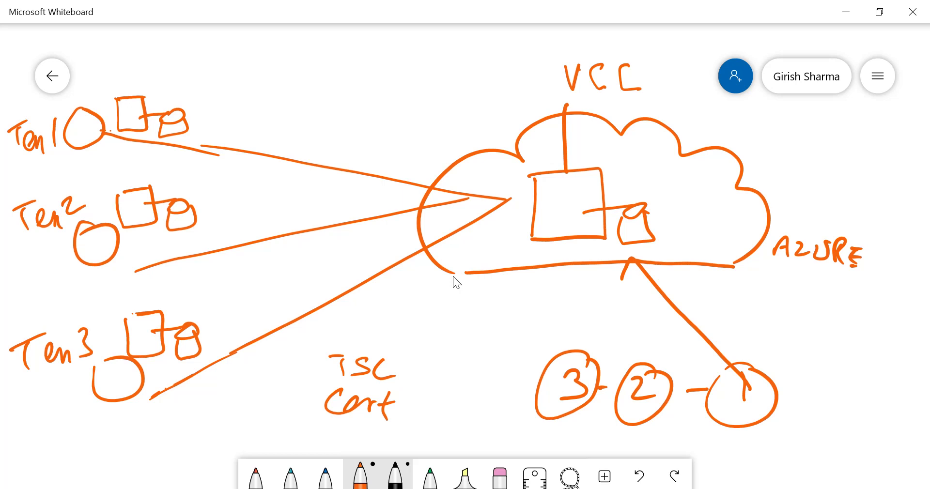
Step: Retrace the circled 1 and write a label to its right
drag(736, 377, 743, 400)
mouse_move(748, 388)
mouse_down()
mouse_move(818, 381)
mouse_move(816, 400)
mouse_up()
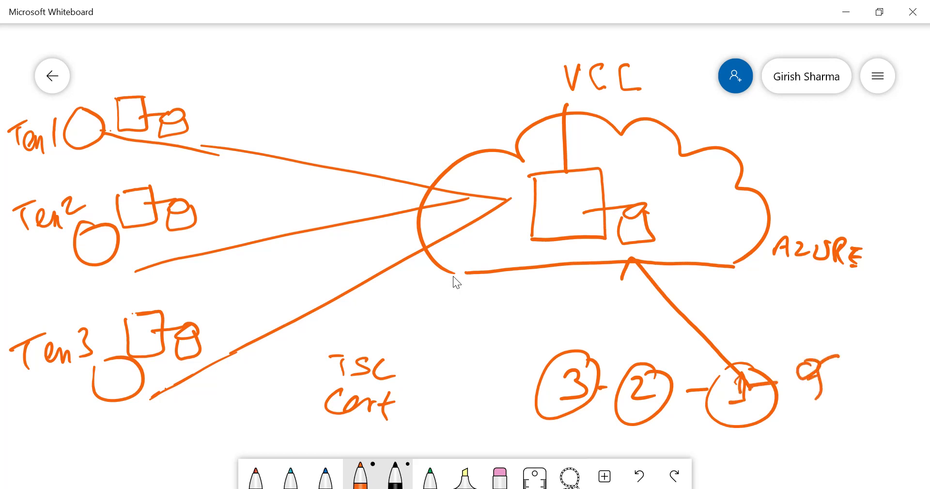
mouse_move(853, 358)
mouse_down()
mouse_move(831, 400)
mouse_move(853, 392)
mouse_up()
mouse_move(872, 382)
mouse_down()
mouse_move(869, 395)
mouse_move(886, 401)
mouse_up()
mouse_move(889, 392)
mouse_down()
mouse_move(897, 388)
mouse_move(893, 401)
mouse_up()
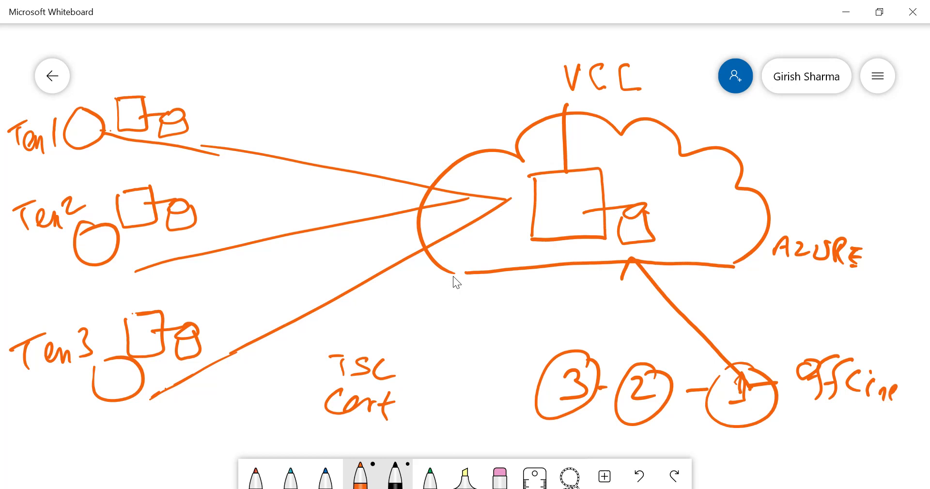
Step: Write a circled SP above VCC and link it to a BaaS label
mouse_move(462, 45)
mouse_down()
mouse_move(460, 63)
mouse_move(439, 69)
mouse_move(480, 72)
mouse_up()
mouse_move(476, 49)
mouse_down()
mouse_move(480, 58)
mouse_move(420, 67)
mouse_move(503, 42)
mouse_up()
drag(421, 57, 384, 59)
mouse_move(299, 31)
mouse_down()
mouse_move(301, 51)
mouse_move(345, 55)
mouse_up()
drag(371, 32, 362, 54)
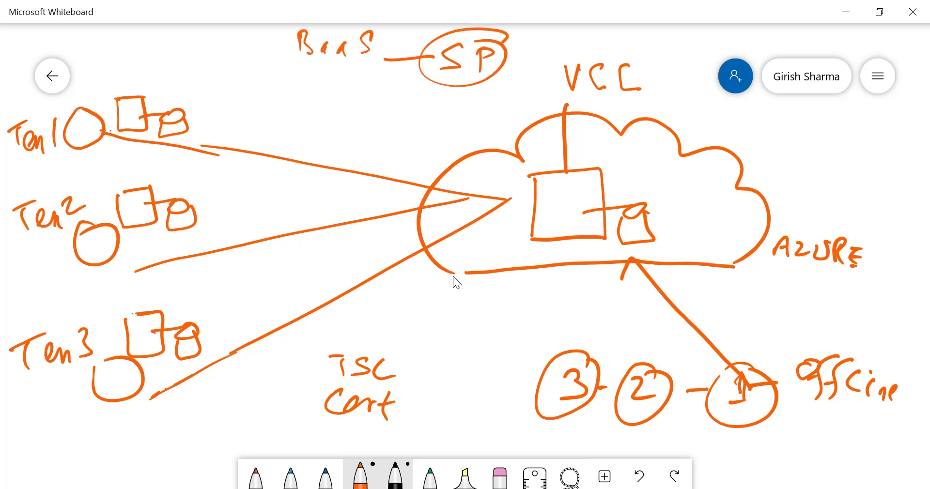
Step: Finish BaaS and write DRaaS beneath it
drag(302, 67, 304, 89)
mouse_move(301, 69)
mouse_down()
mouse_move(319, 77)
mouse_move(306, 88)
mouse_up()
drag(326, 72, 335, 74)
drag(345, 78, 346, 87)
drag(352, 77, 371, 92)
drag(386, 63, 382, 85)
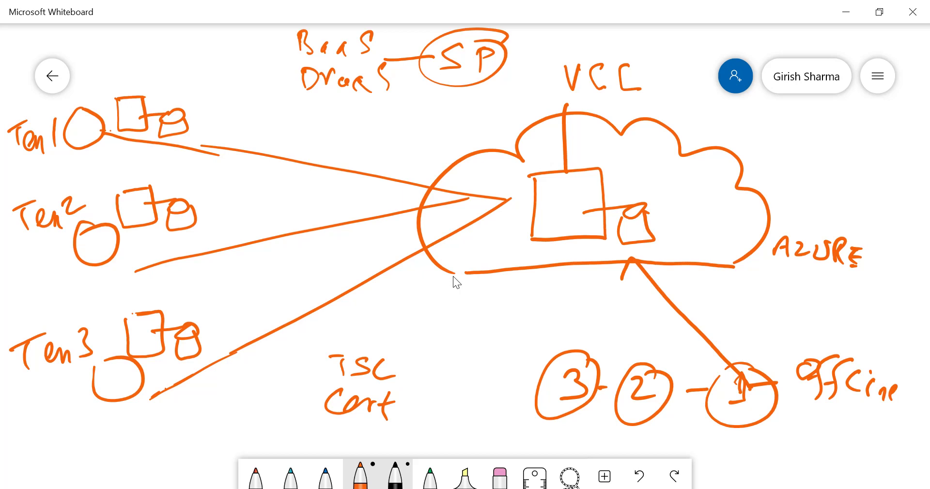
Step: Label the WAN Accelerator inside the cloud and write WA beside the tenant storage sketches
mouse_move(488, 225)
mouse_down()
mouse_move(506, 225)
mouse_move(515, 239)
mouse_move(531, 227)
mouse_up()
drag(486, 266, 577, 257)
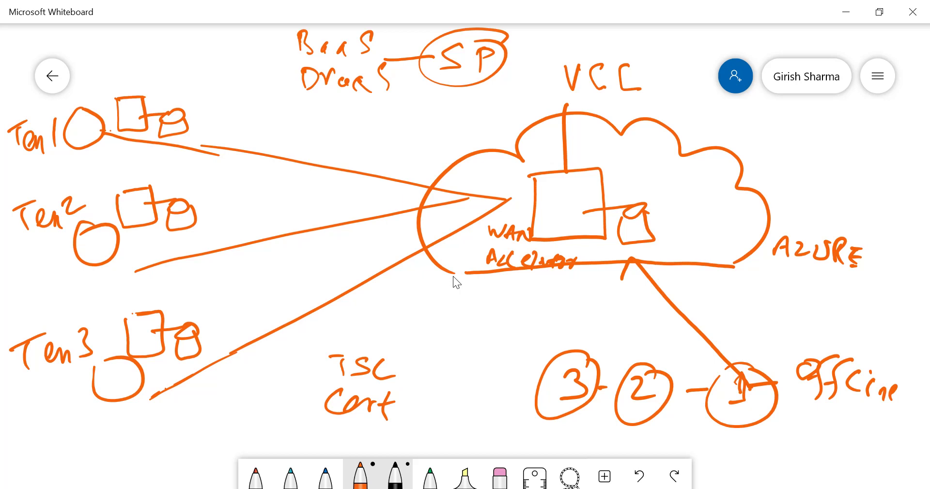
mouse_move(172, 295)
mouse_down()
mouse_move(179, 309)
mouse_move(186, 297)
mouse_up()
mouse_move(188, 311)
mouse_down()
mouse_move(194, 296)
mouse_move(199, 313)
mouse_up()
drag(169, 180, 184, 188)
mouse_move(180, 174)
mouse_down()
mouse_move(195, 170)
mouse_move(217, 192)
mouse_up()
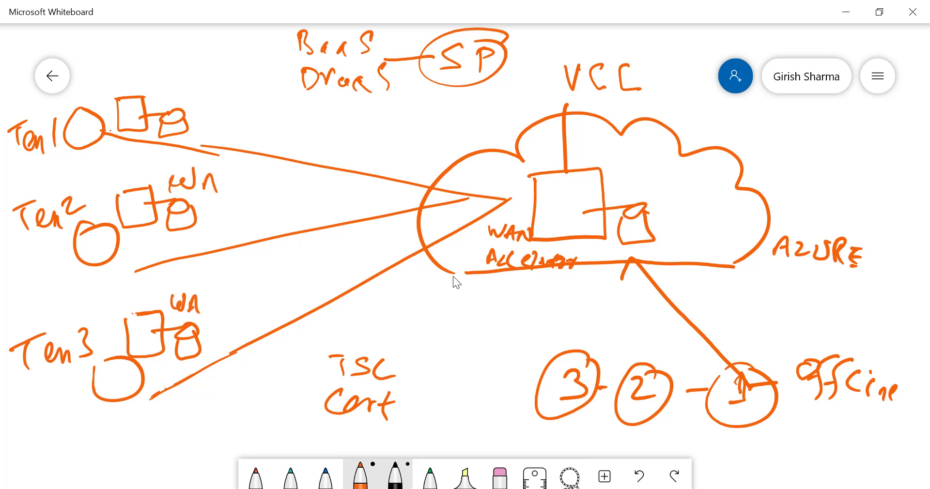
mouse_move(170, 79)
mouse_down()
mouse_move(190, 78)
mouse_move(205, 97)
mouse_up()
Step: Draw a star inside the central server square and mark the Ten1 connection line
drag(571, 199, 564, 213)
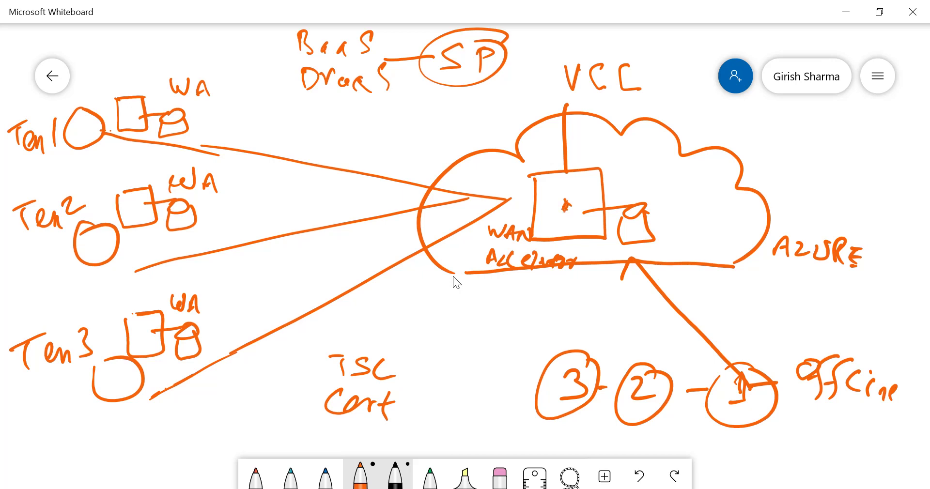
drag(124, 136, 130, 141)
drag(564, 205, 557, 212)
drag(558, 203, 562, 220)
Step: Return to the Azure portal and open the VCC machine from Virtual machines
click(504, 435)
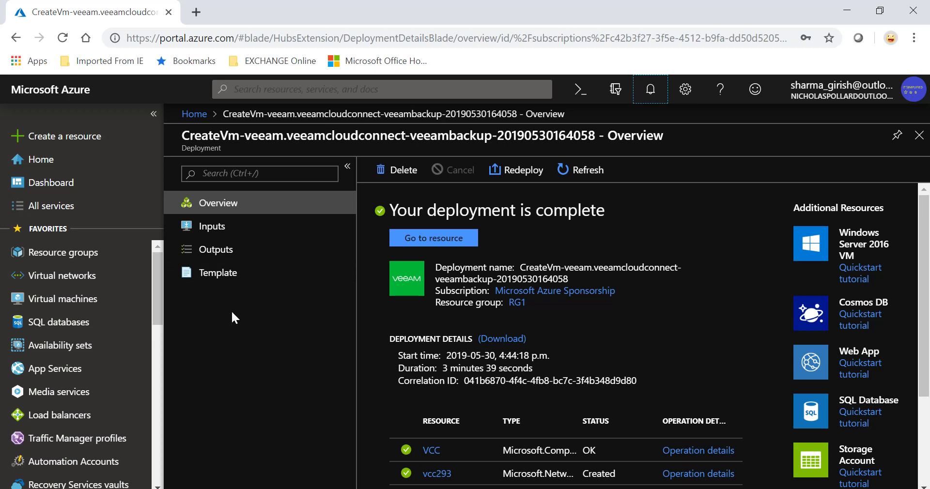
click(60, 303)
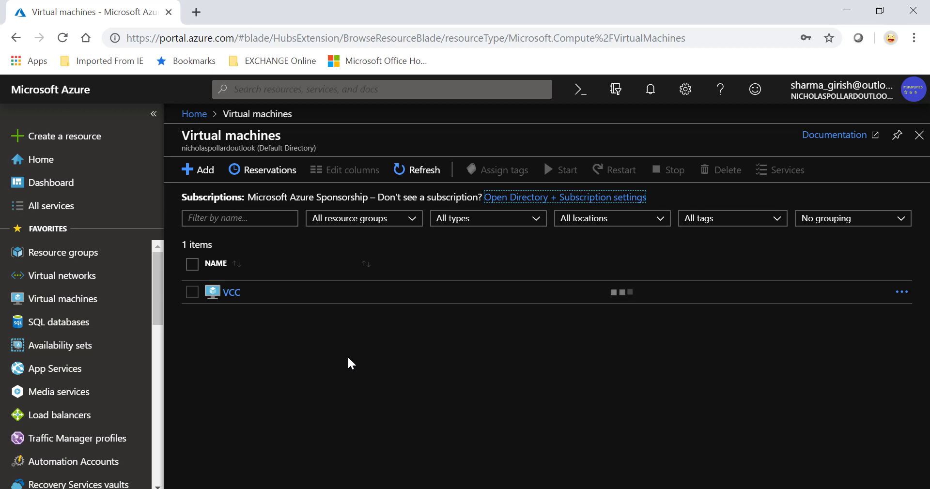
click(237, 296)
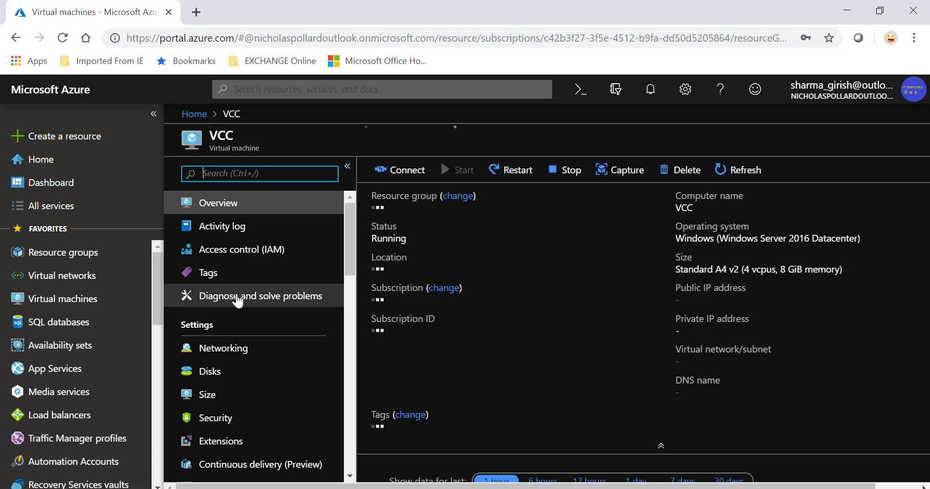
Step: Download the VCC VM's RDP file and launch it despite the publisher warning
click(413, 170)
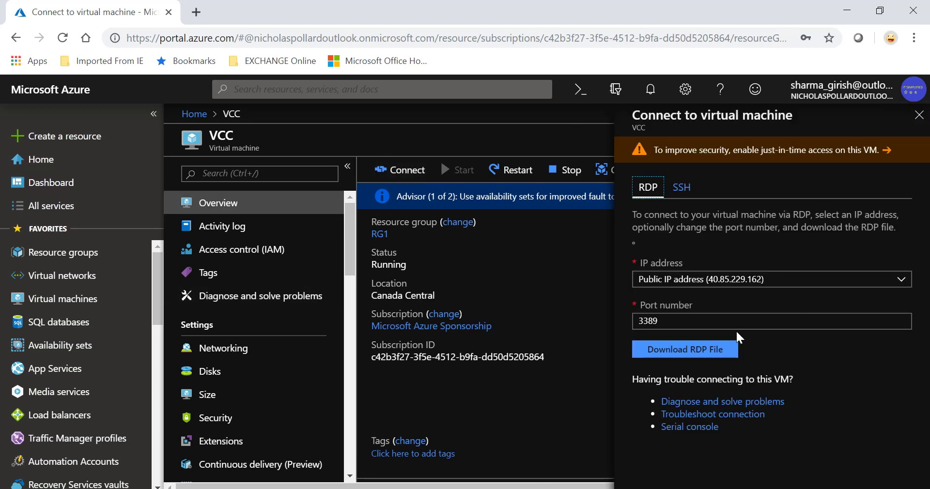
click(725, 350)
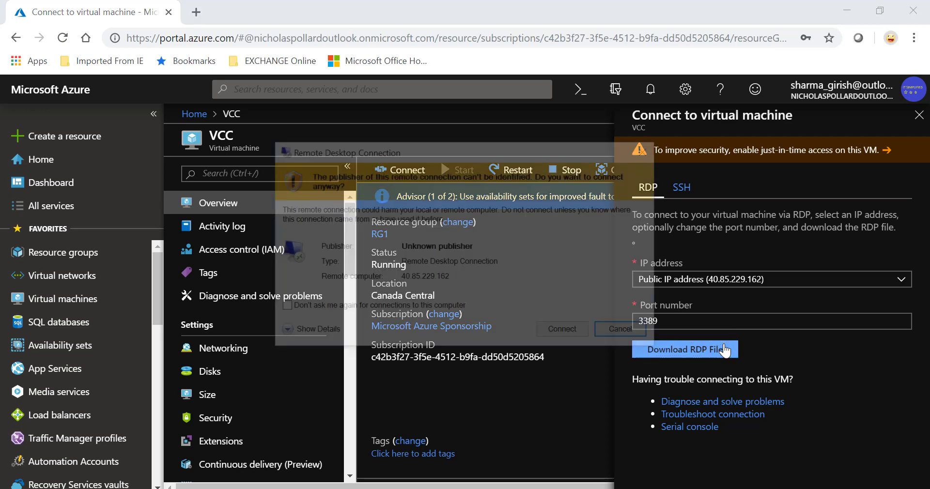
click(575, 333)
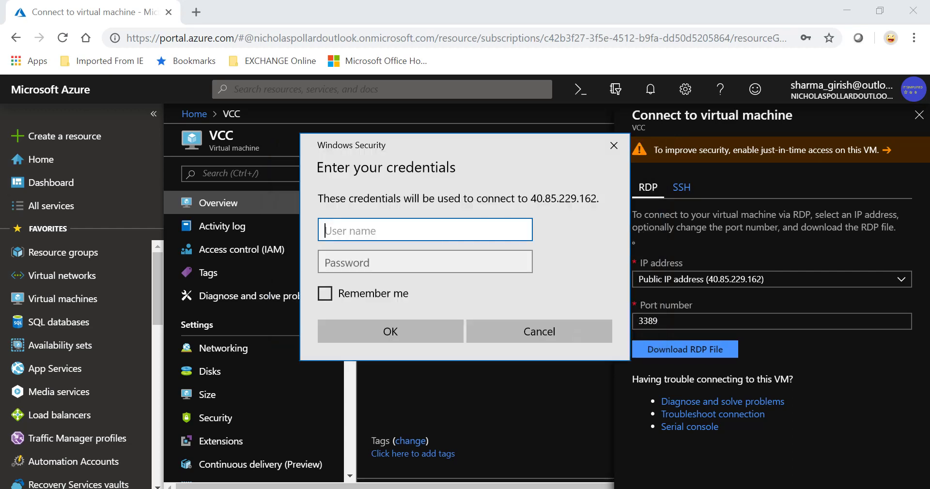
Step: Sign in with the VM's user name and password and accept the untrusted certificate
text(Girish)
key(Tab)
text(P)
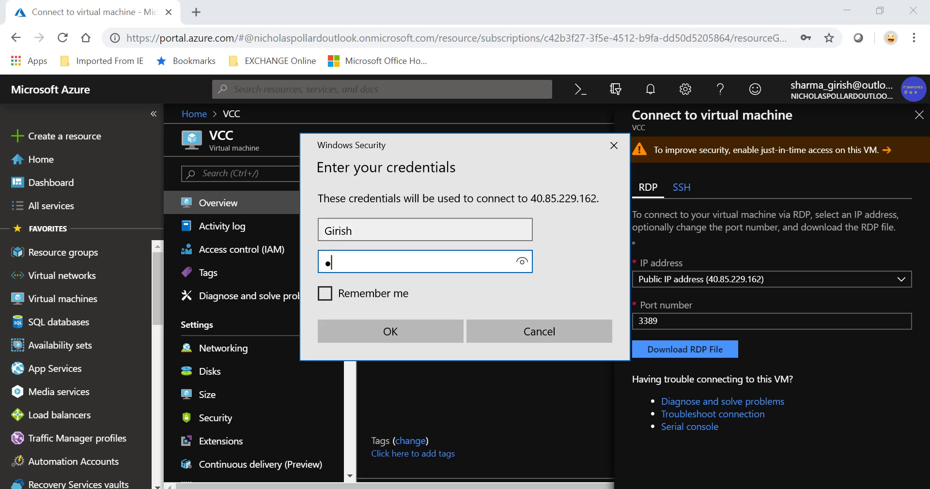
text(assword1234)
key(Return)
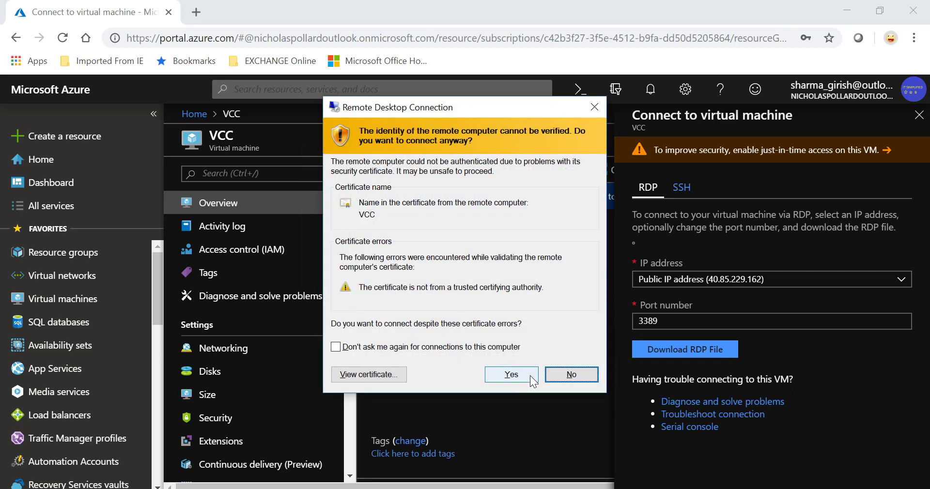
click(530, 376)
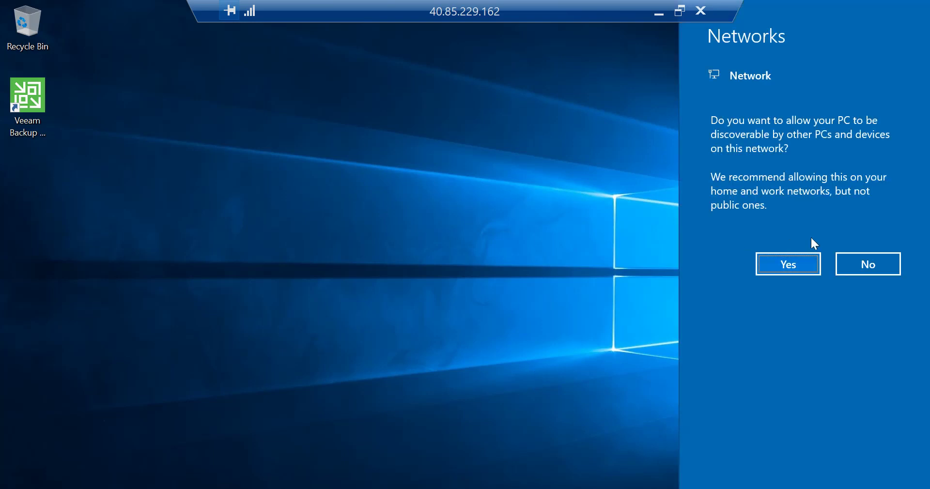
Step: Allow network discovery on the VM and close the Veeam Cloud Connect Wizard
click(804, 257)
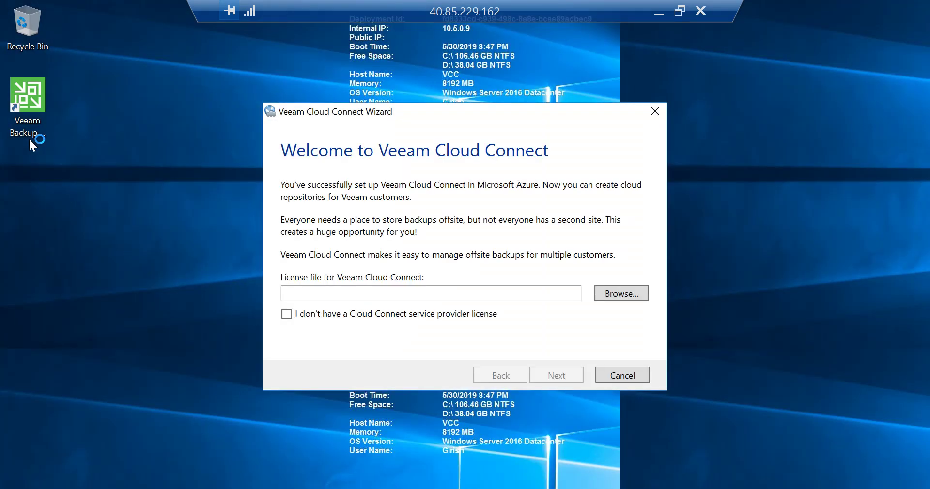
click(655, 111)
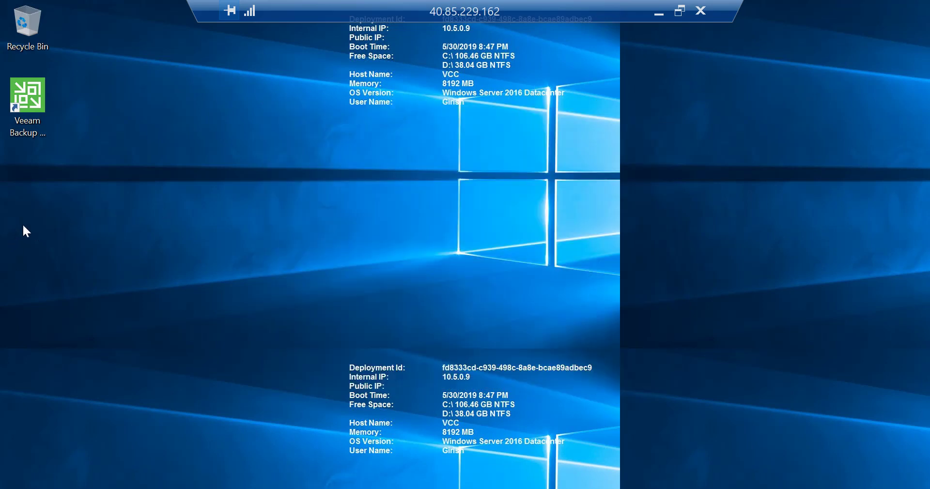
Step: Paste CC.lic onto the desktop, start the Veeam console on localhost, and dismiss the DPI warning
right_click(22, 226)
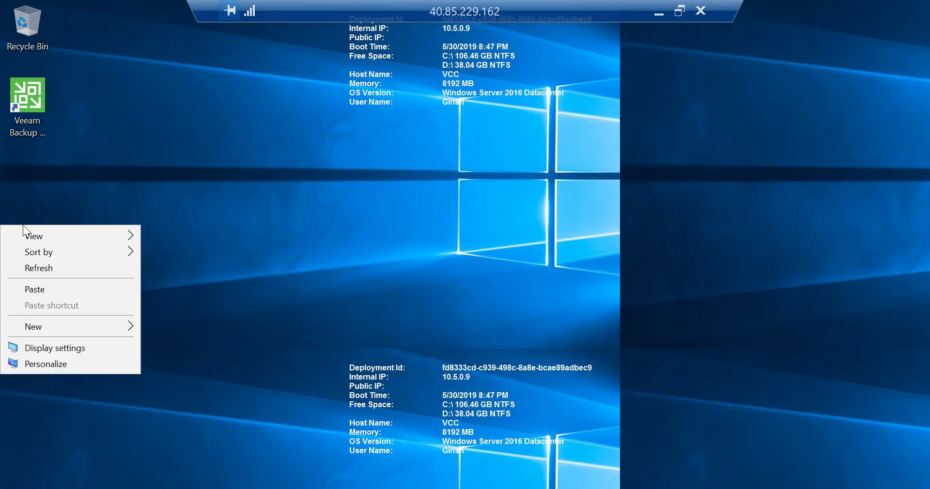
click(58, 289)
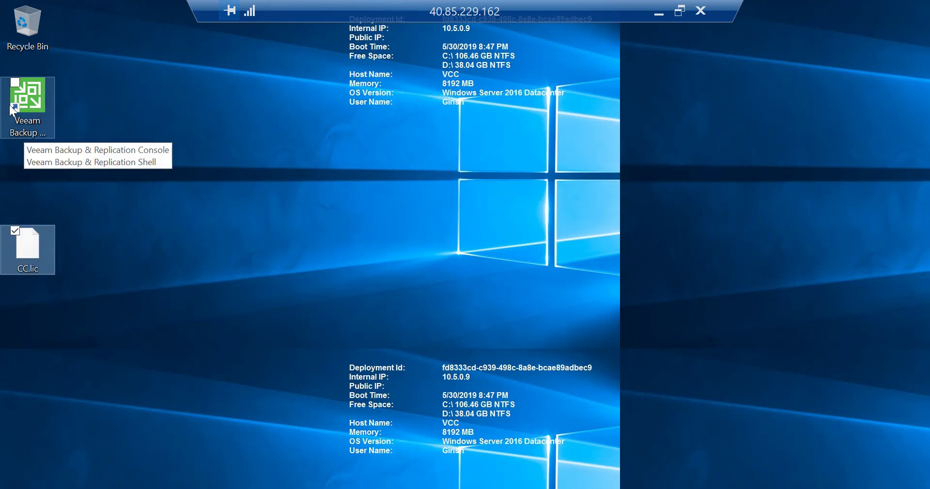
click(24, 109)
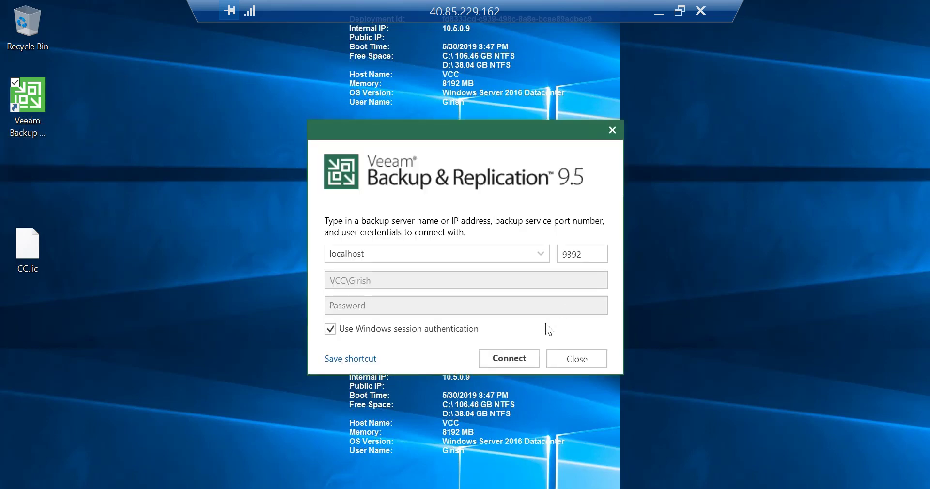
click(520, 358)
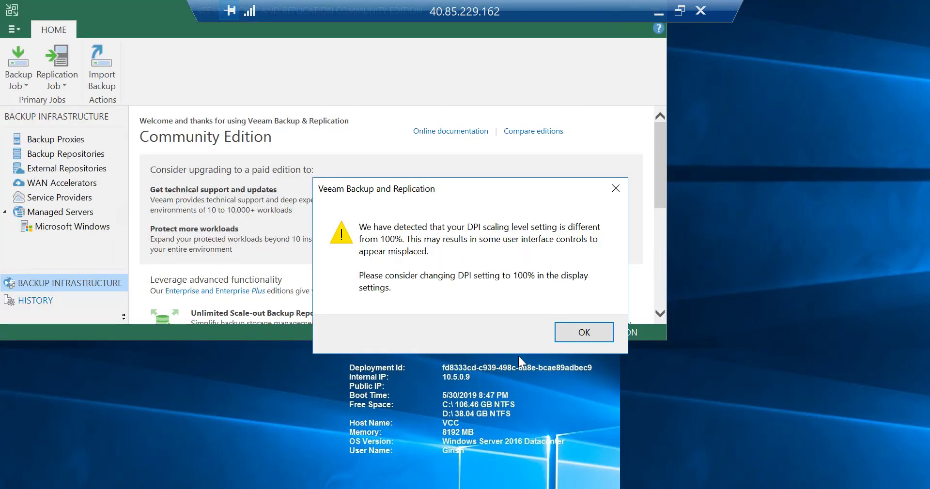
click(611, 335)
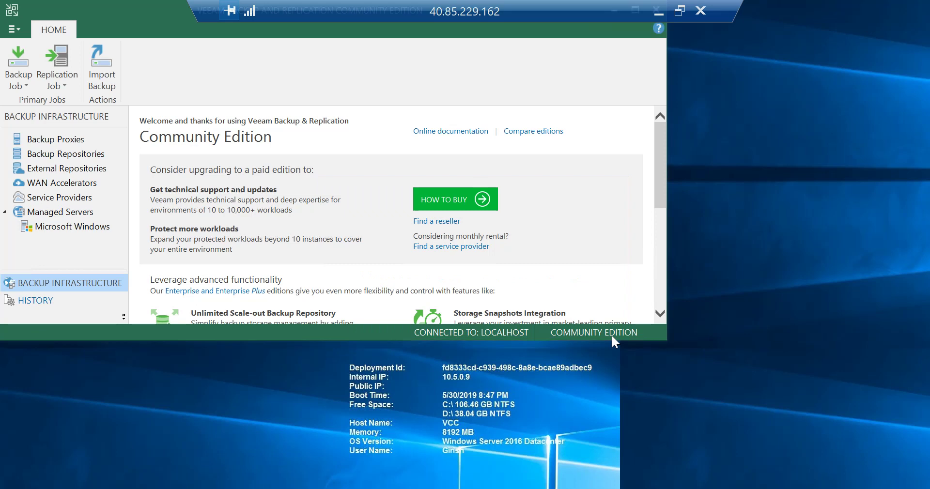
Step: Install the CC.lic license file from the Desktop through the main menu's License dialog
click(17, 30)
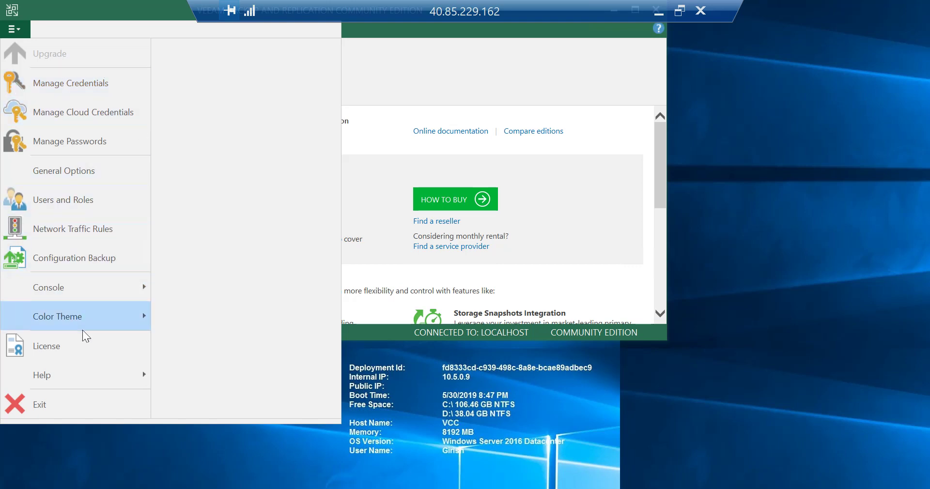
click(79, 346)
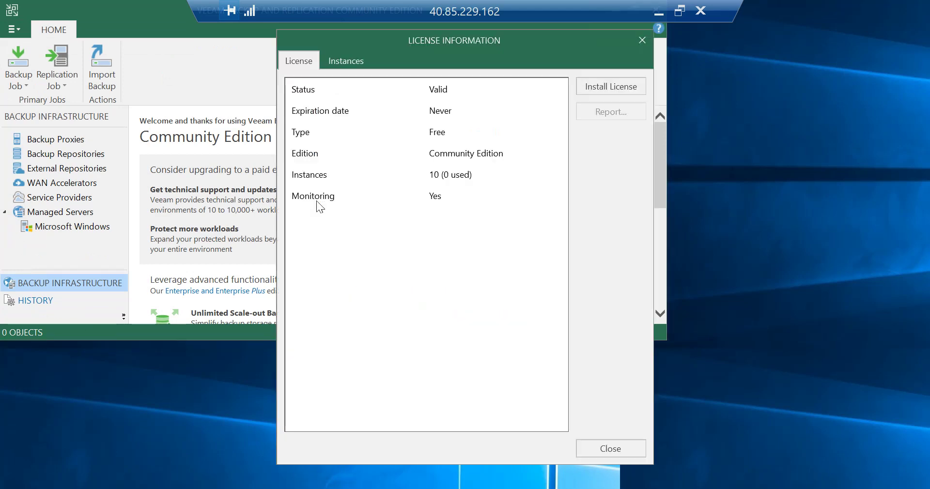
click(613, 89)
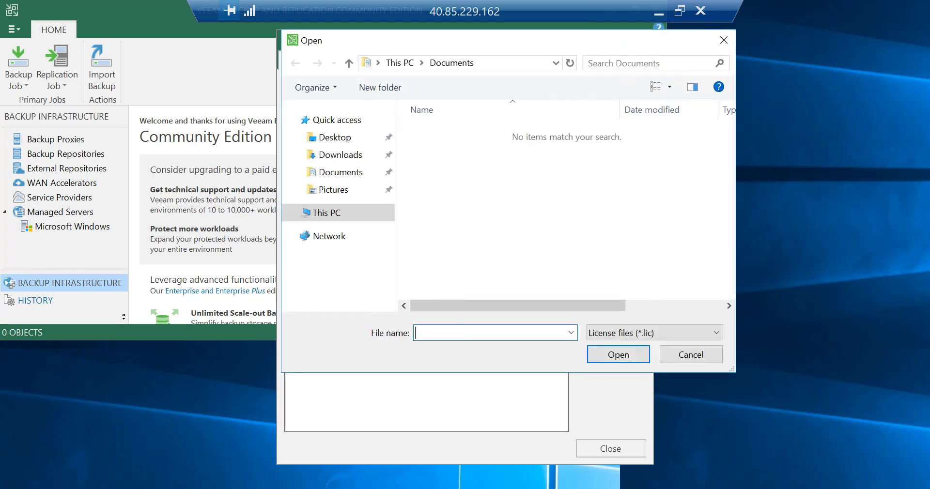
click(644, 63)
click(346, 139)
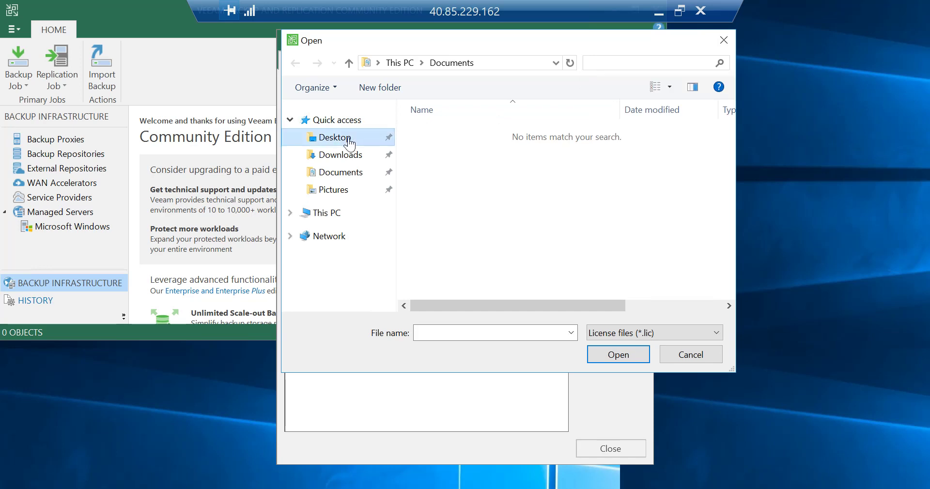
click(475, 135)
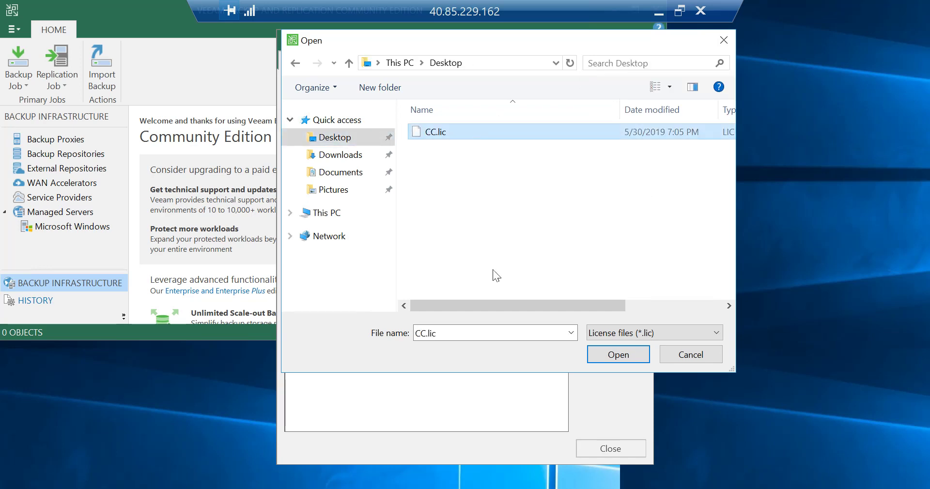
click(623, 361)
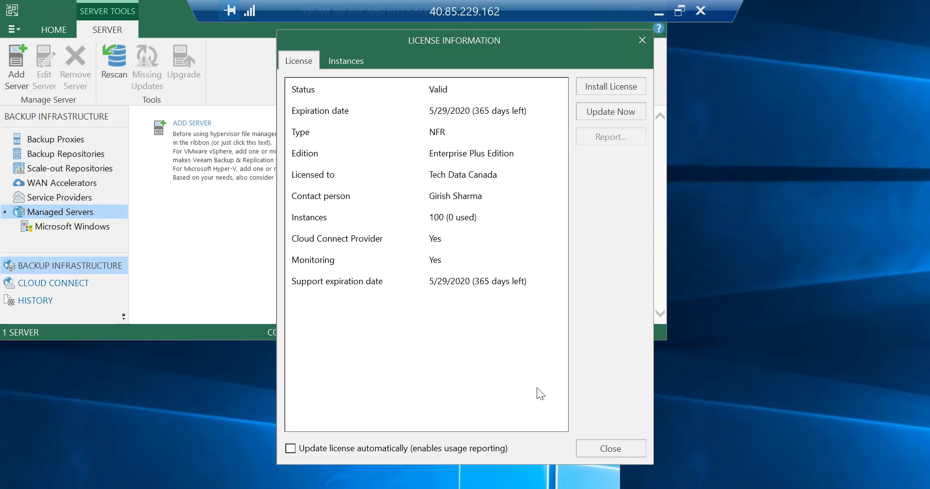
Step: Close the license details, maximize the console, and show the still-empty WAN Accelerators list
click(620, 450)
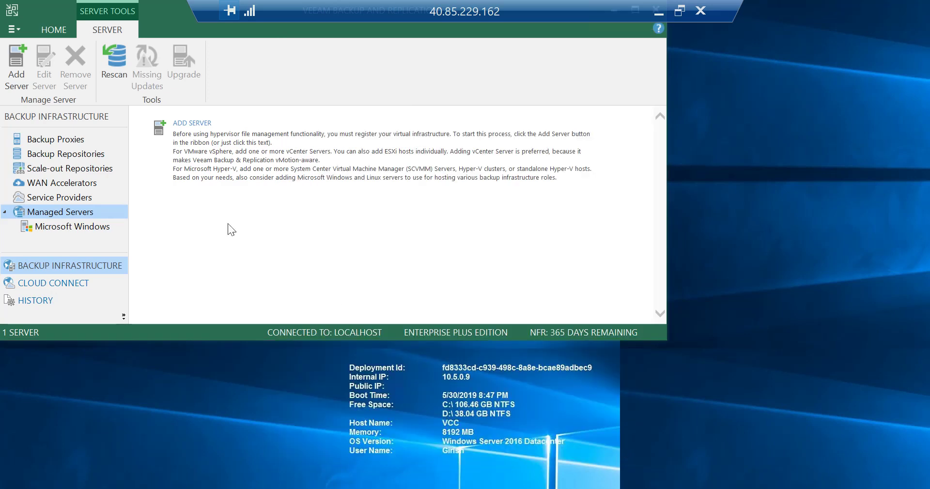
drag(167, 24, 304, 115)
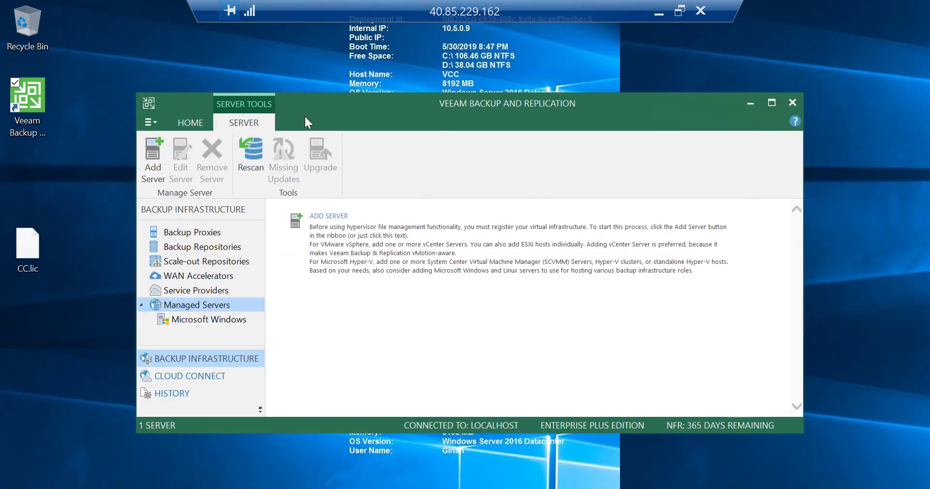
click(772, 102)
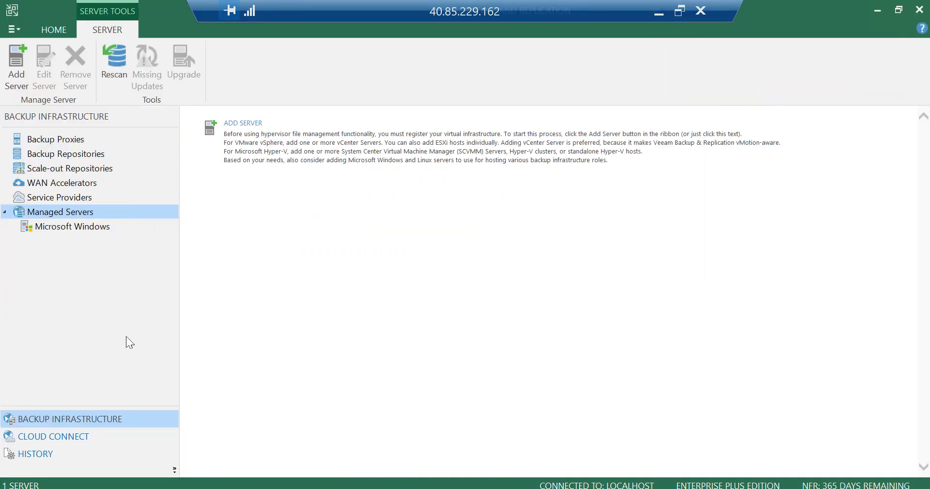
click(76, 154)
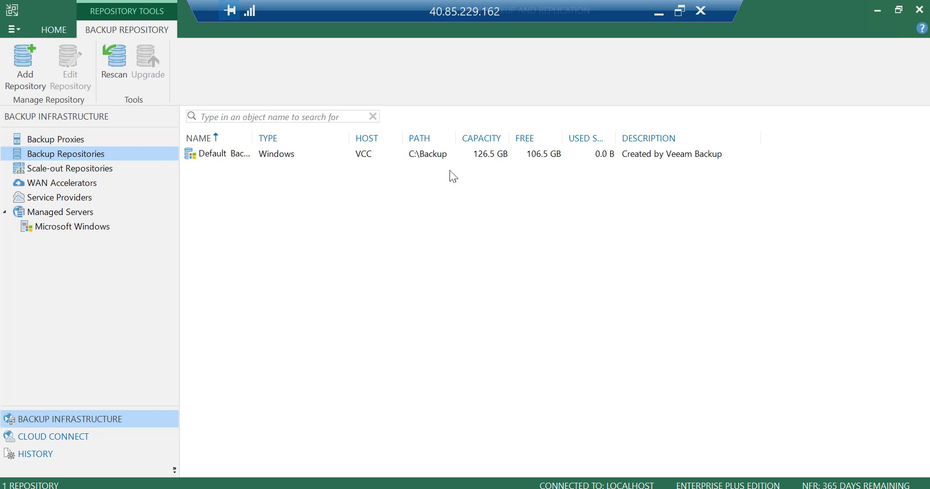
click(74, 187)
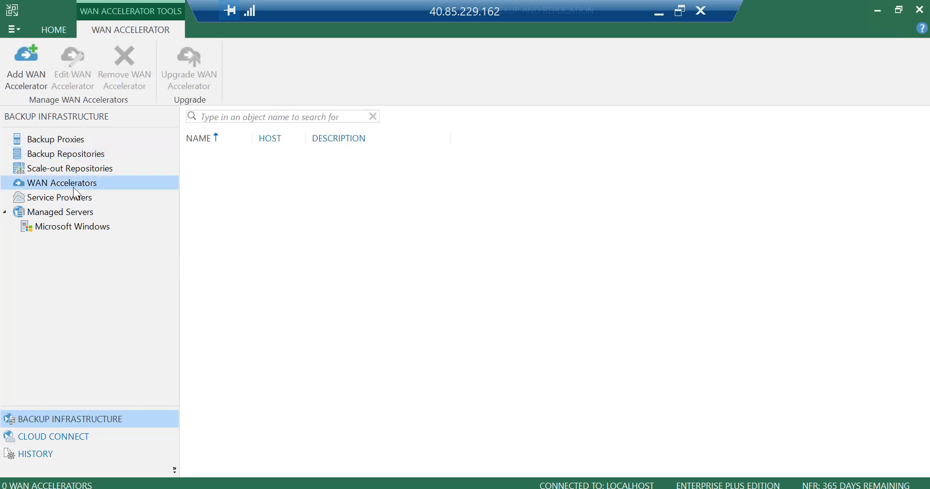
Step: Create the VCC WAN accelerator with its cache size reduced from 100 GB to 20 GB
click(32, 86)
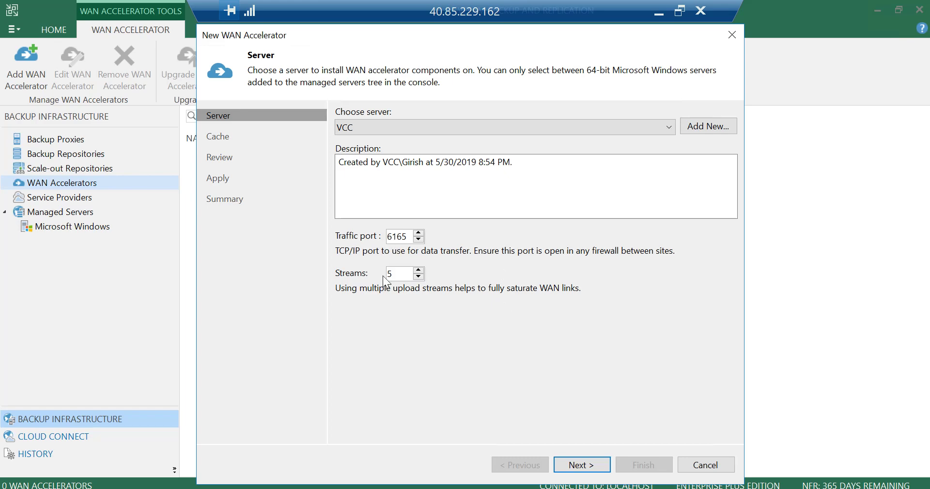
click(582, 464)
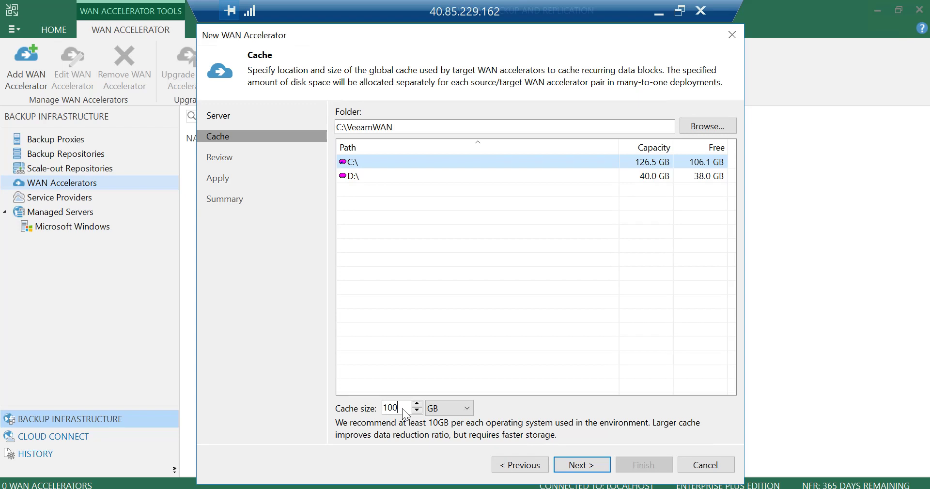
key(BackSpace)
key(BackSpace)
key(BackSpace)
text(20)
click(581, 465)
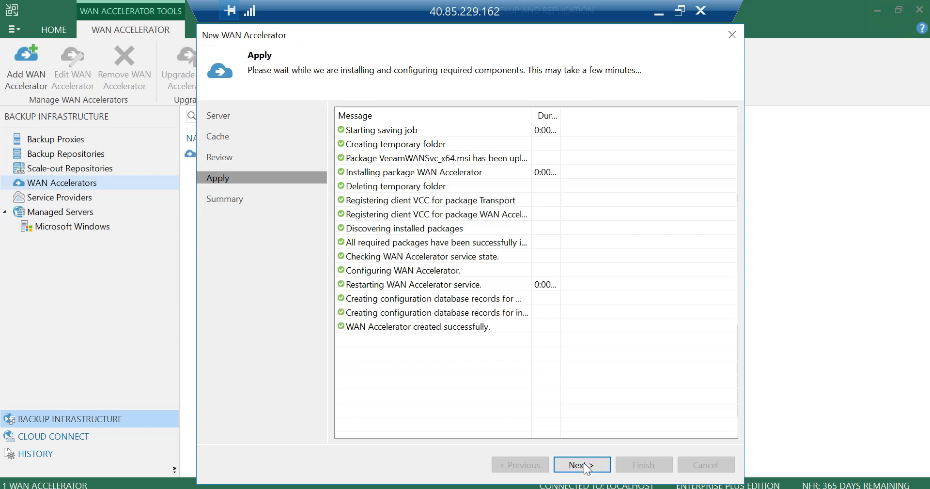
click(583, 465)
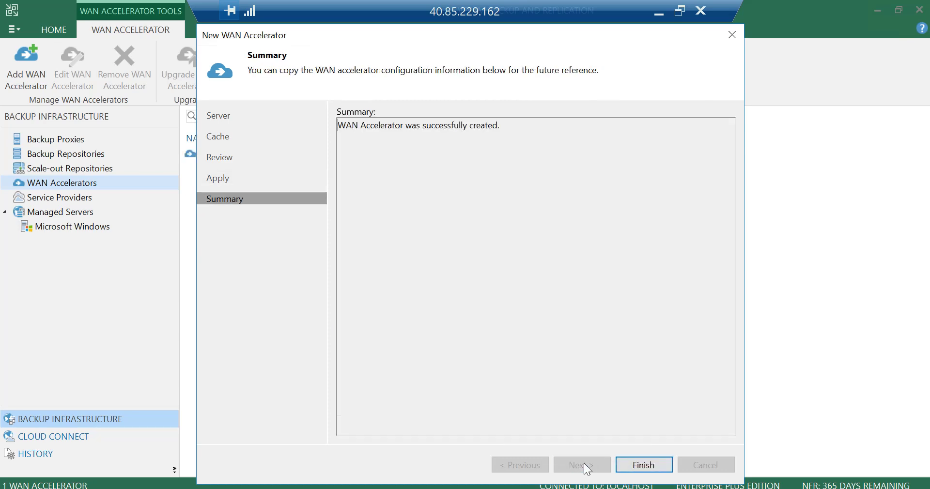
click(643, 465)
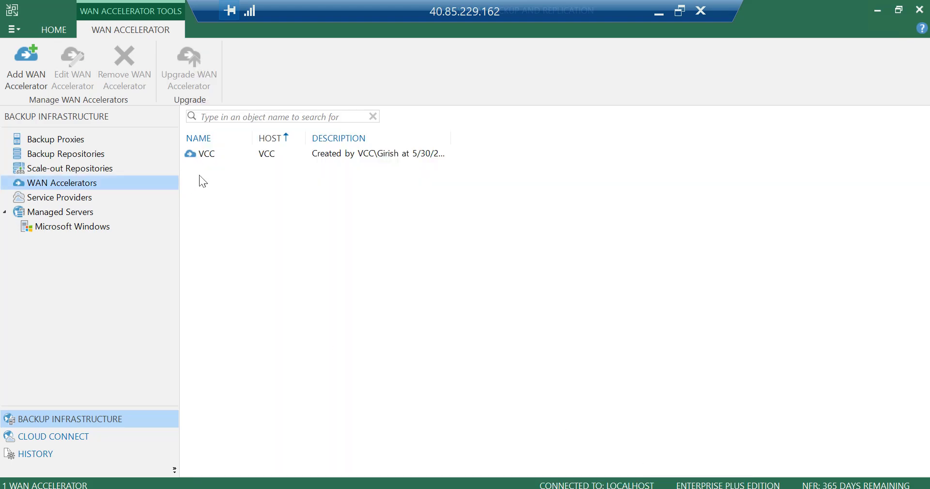
Step: Open Cloud Connect and launch the New Tenant wizard with Tenant2 prefilled
click(83, 438)
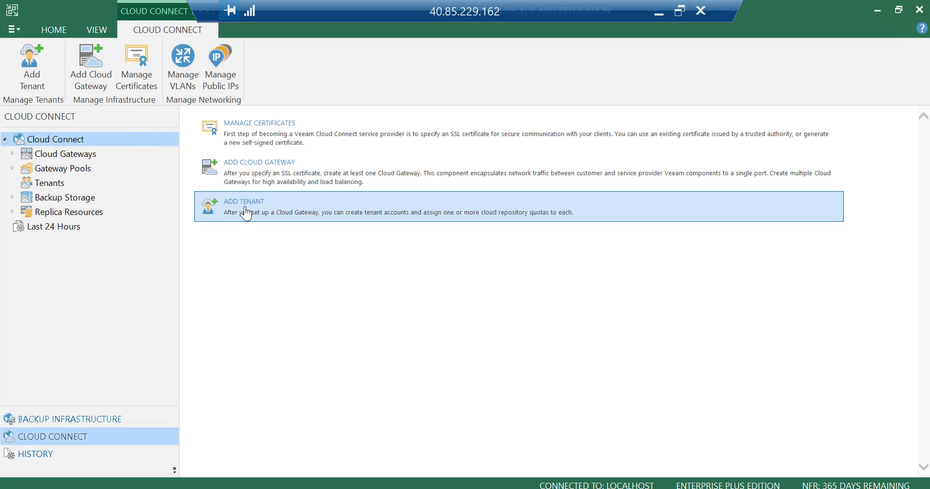
click(246, 213)
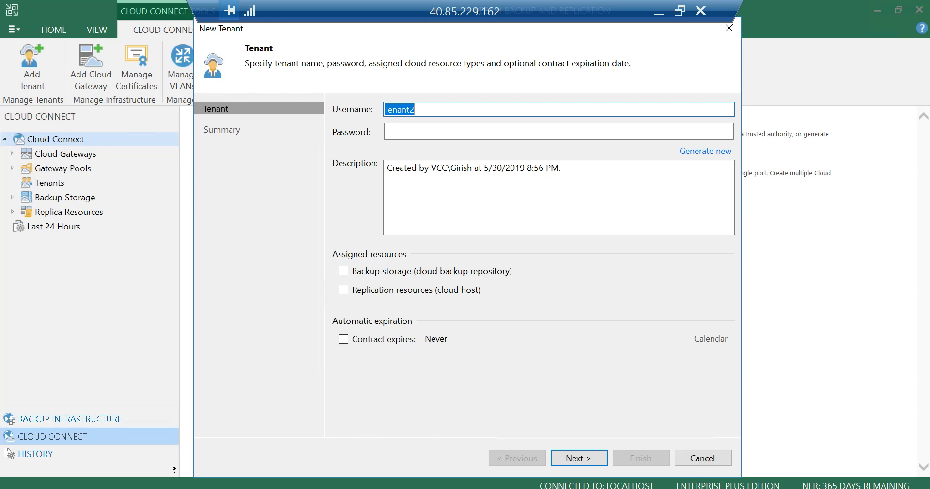
Step: Enter Tenant2's password, enable cloud backup storage, and keep 1 concurrent task
click(506, 139)
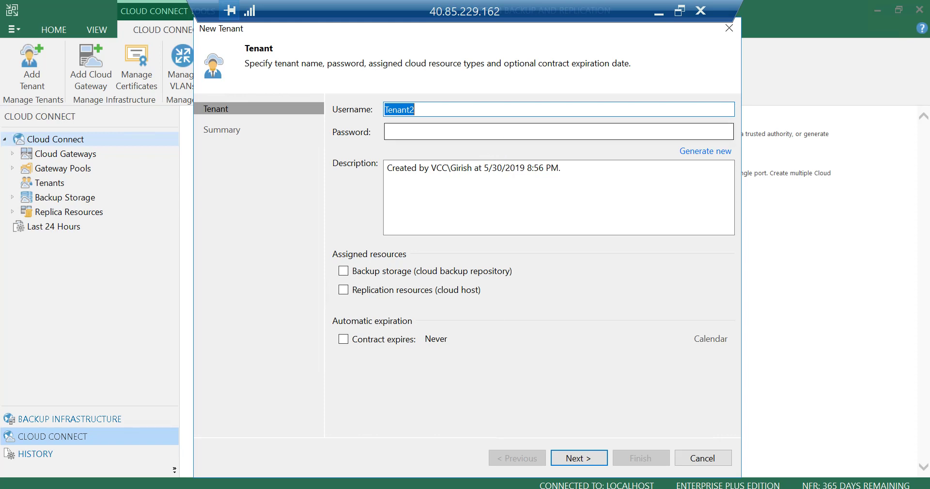
text(123456)
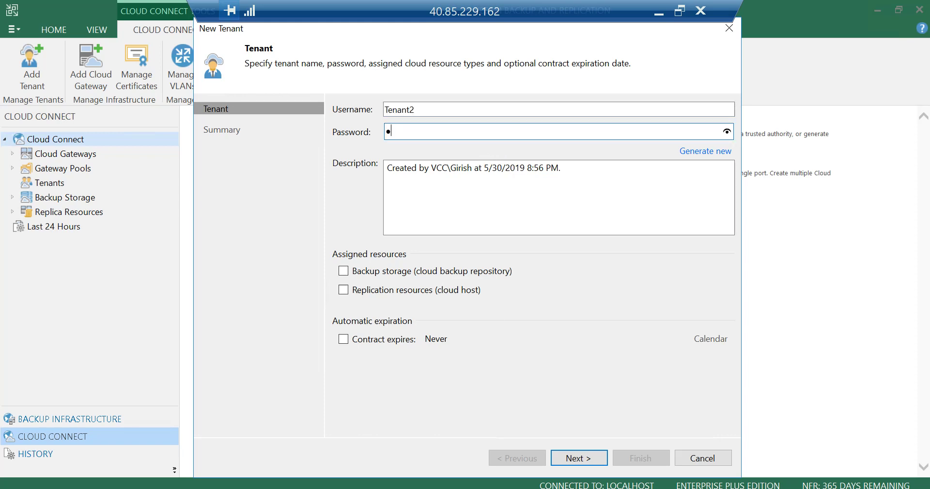
text(123456)
click(343, 271)
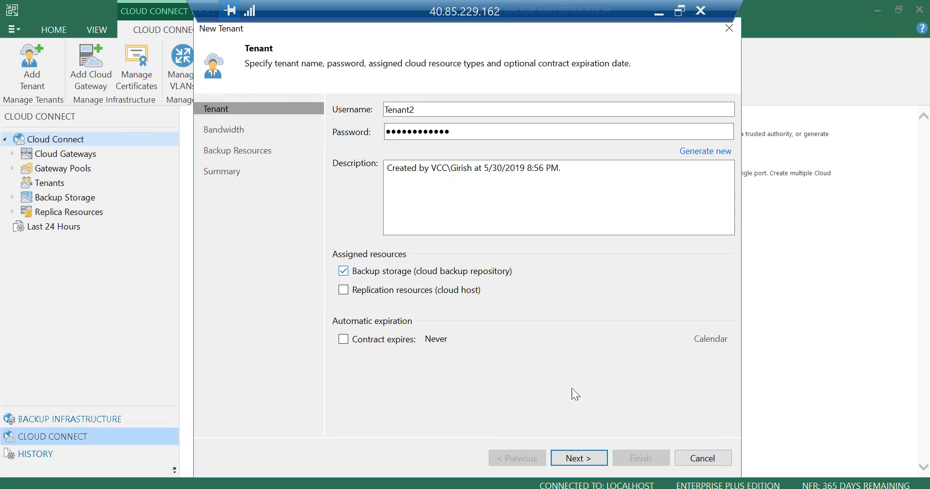
click(567, 458)
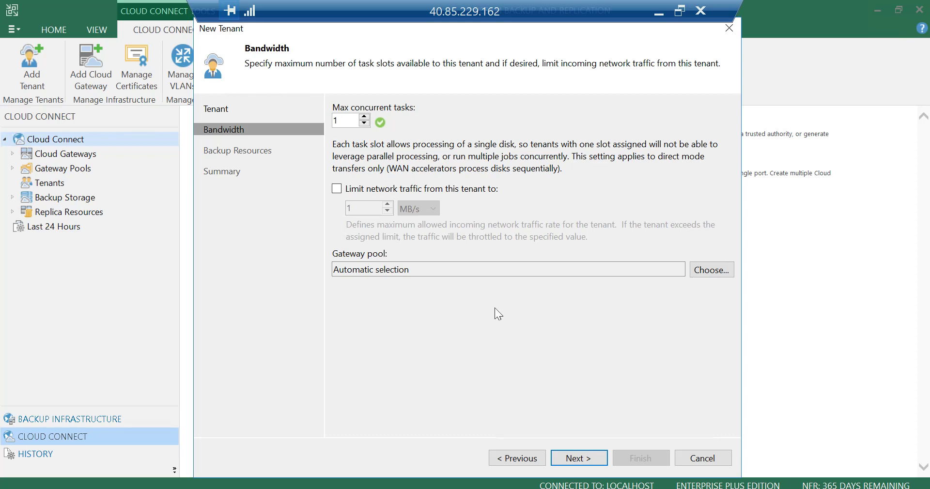
click(592, 456)
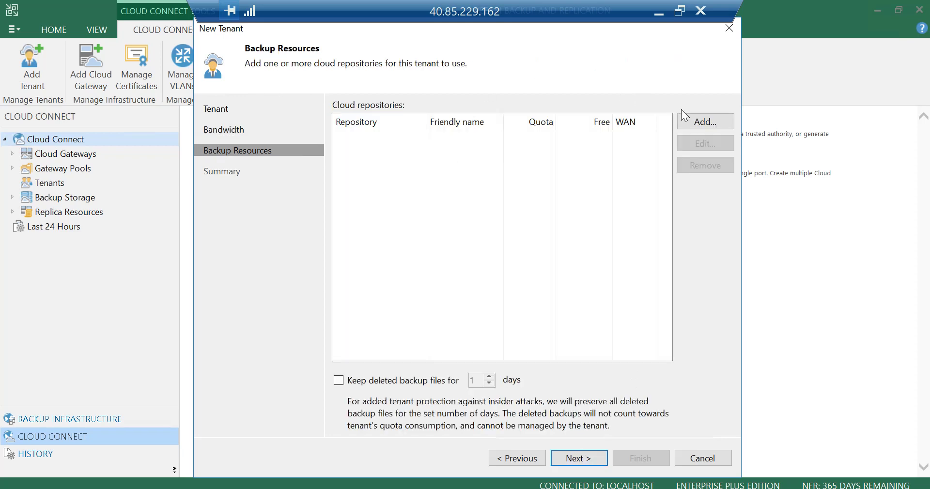
Step: Add a quota named Cloud repository 2 on the Default Backup Repository with 20 GB
click(690, 121)
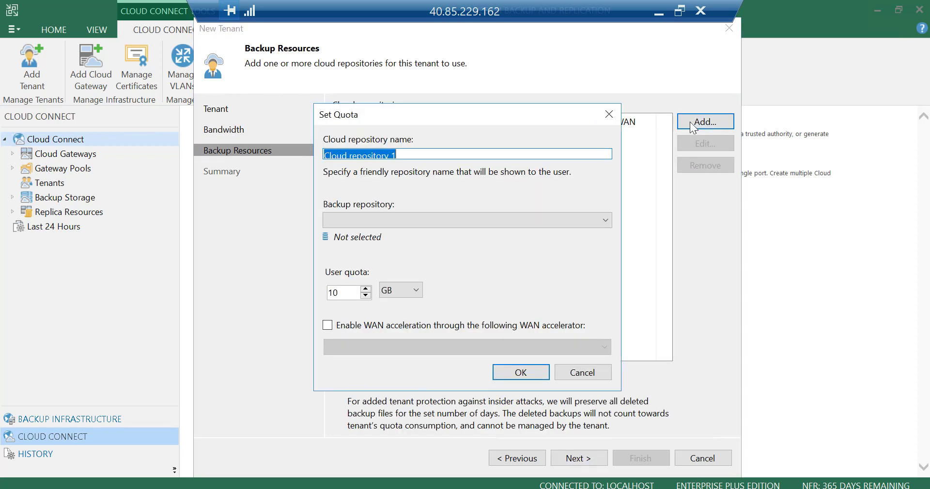
click(395, 154)
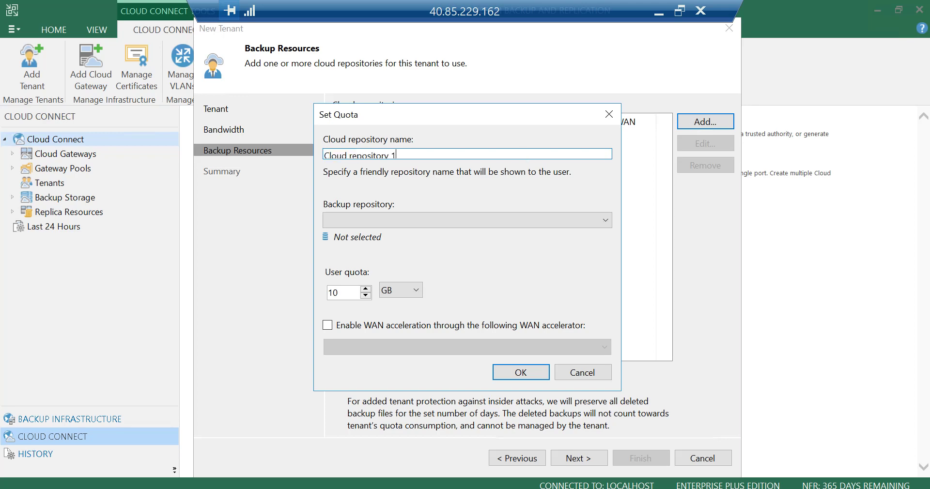
key(BackSpace)
text(2)
click(585, 218)
click(537, 234)
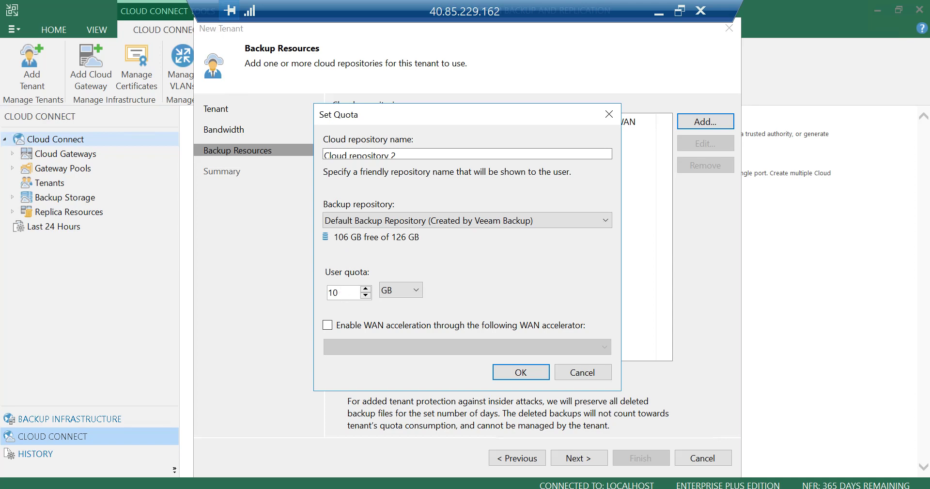
key(BackSpace)
key(BackSpace)
text(20)
Step: Enable WAN acceleration through the VCC accelerator for the quota and confirm it
click(325, 326)
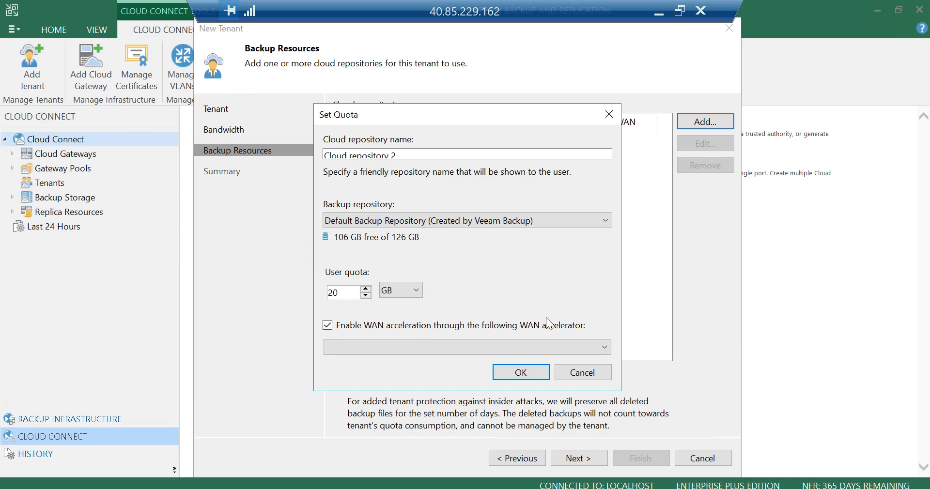
click(583, 341)
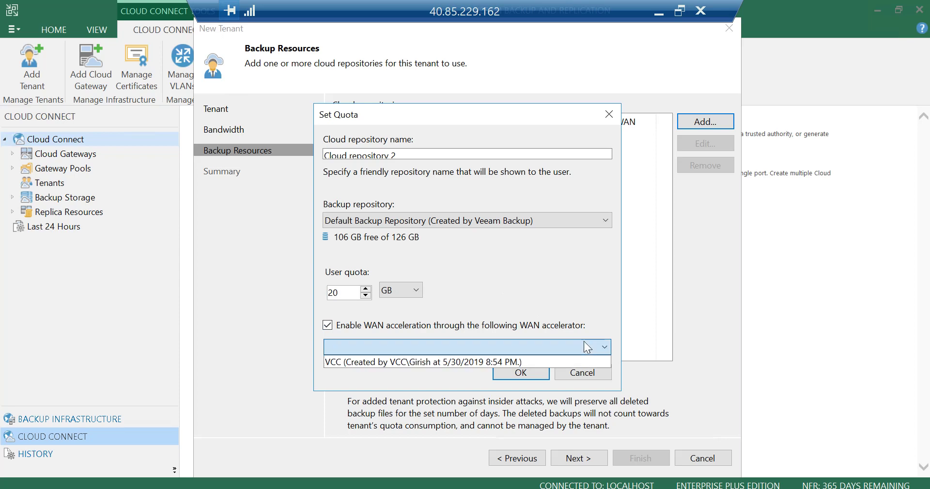
click(515, 363)
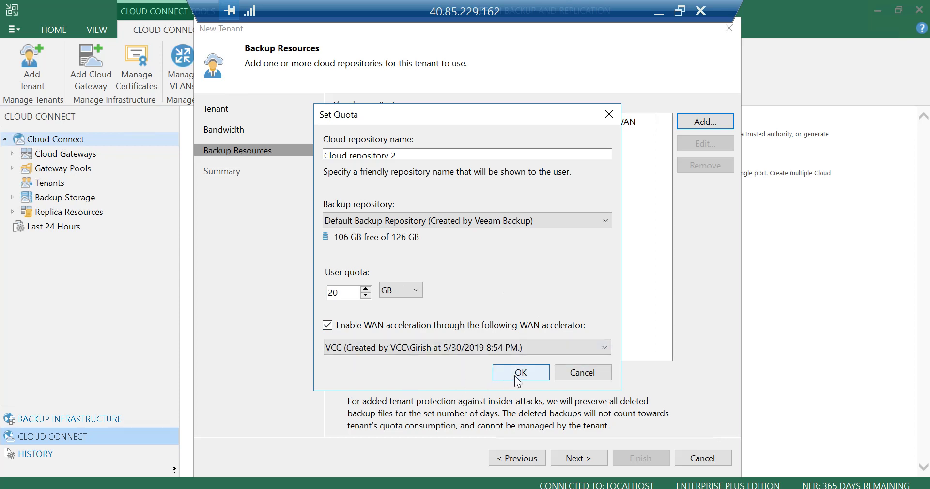
click(518, 374)
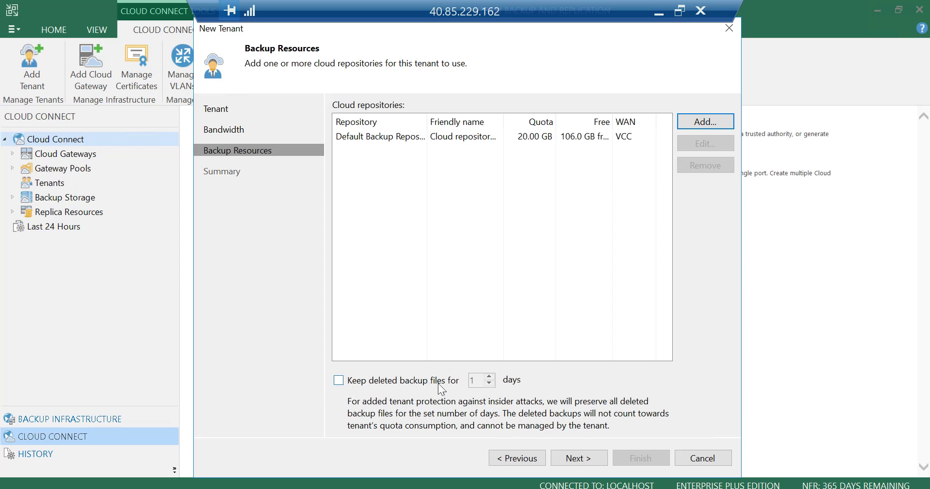
Step: Finish the New Tenant wizard and select Tenant2 in the Tenants list beside Tenant1
click(585, 466)
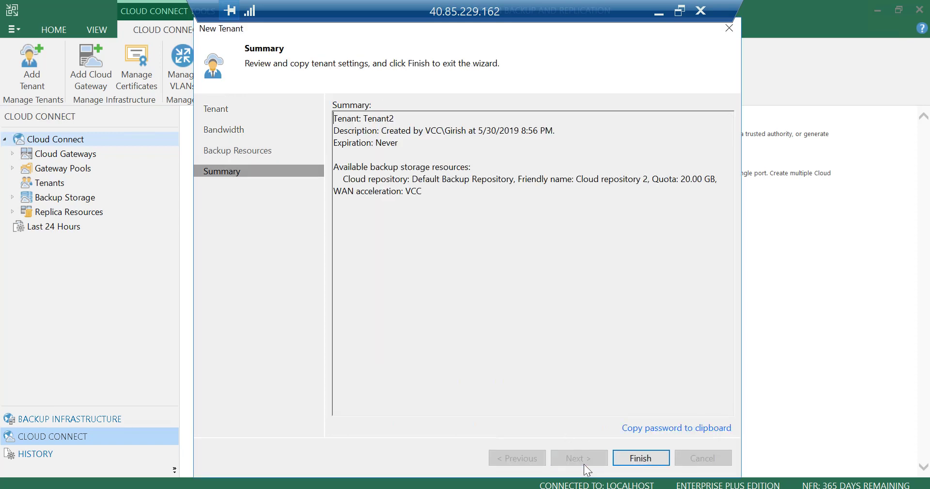
click(644, 466)
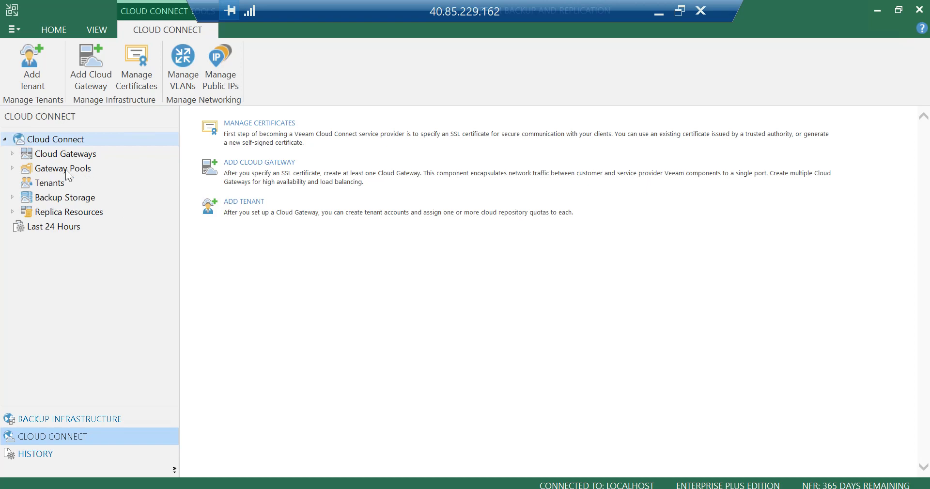
click(58, 184)
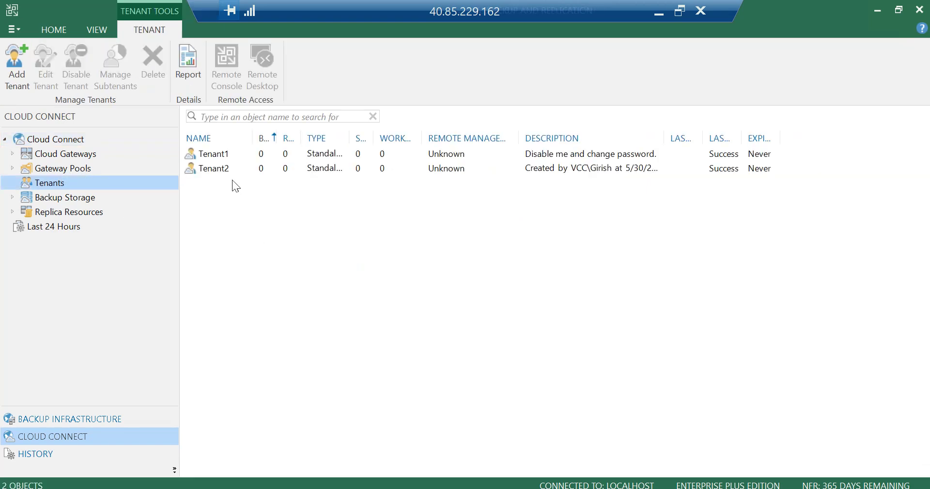
click(229, 170)
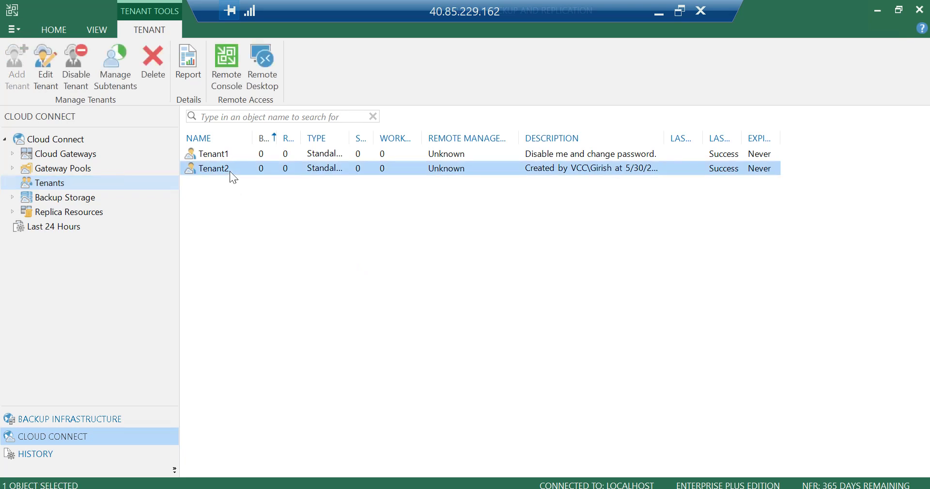